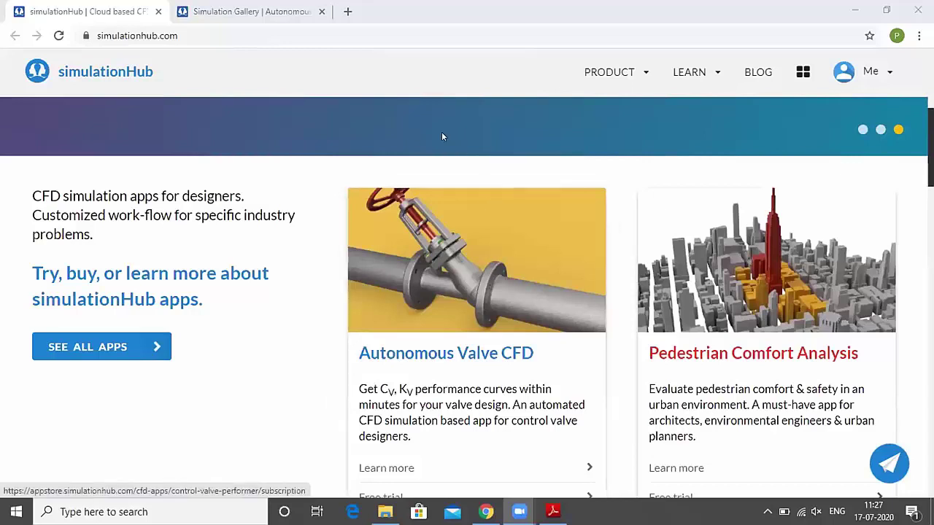
- Open the simulation dashboard, browse the recent simulations and gallery, and start a new simulation
{"action": "left_click", "coordinate": [800, 70]}
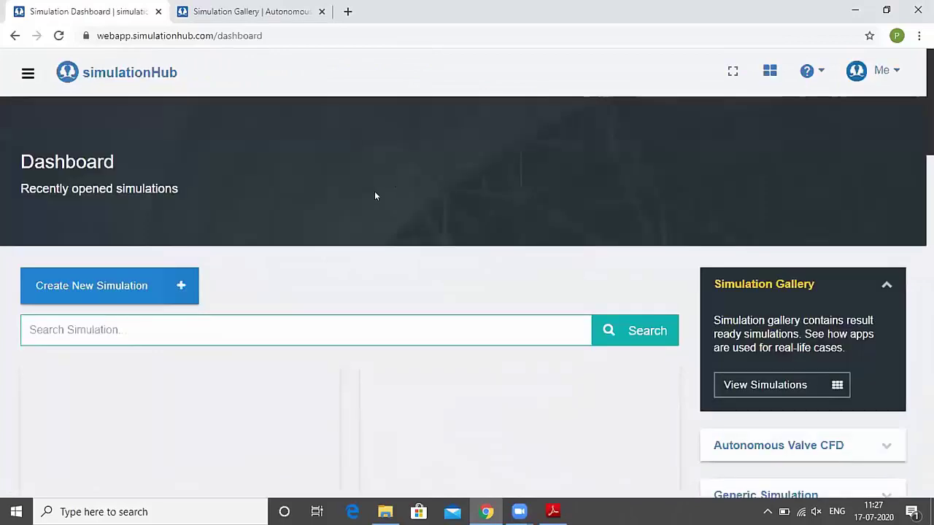
{"action": "scroll", "coordinate": [376, 195], "scroll_direction": "down", "scroll_amount": 1}
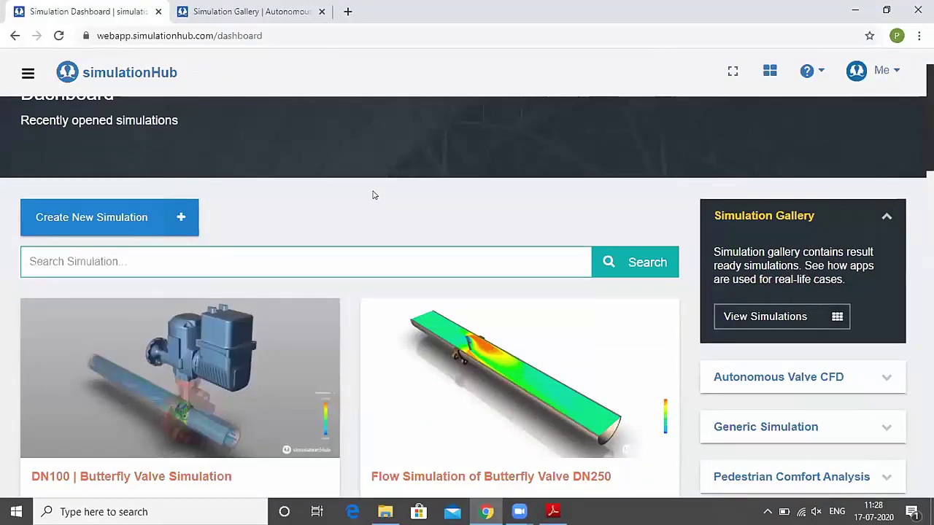
{"action": "scroll", "coordinate": [148, 251], "scroll_direction": "up", "scroll_amount": 1}
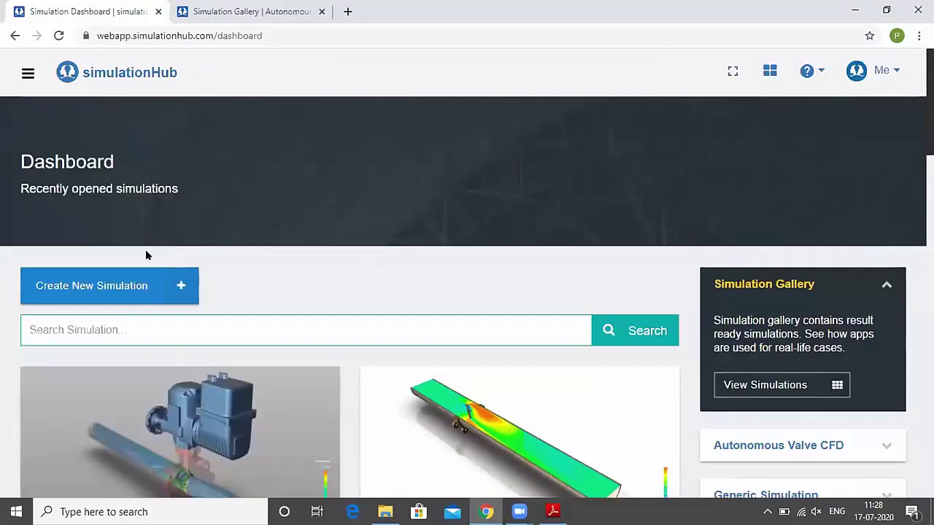
{"action": "left_click", "coordinate": [117, 284]}
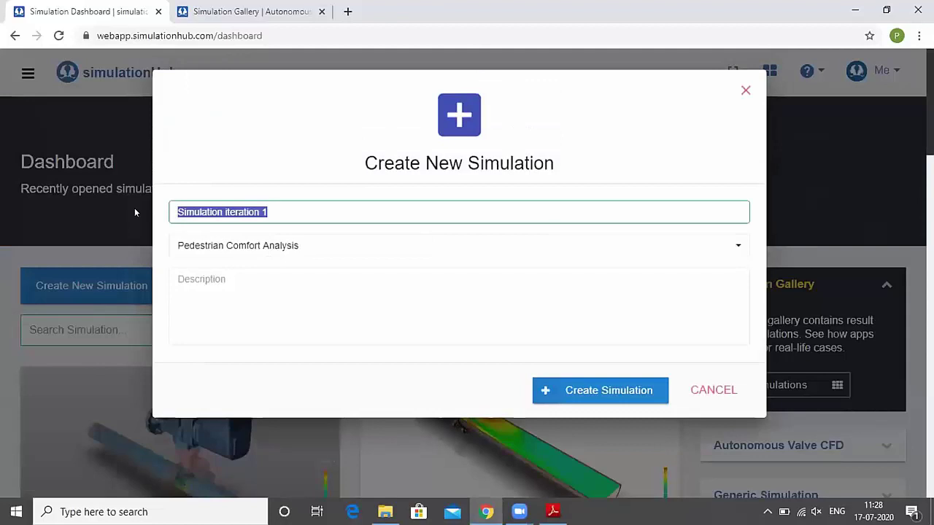
- Create the Autonomous Valve CFD simulation 'Webinar on hydrodynamic torque', described as a butterfly valve flow simulation
{"action": "type", "text": "Webina"}
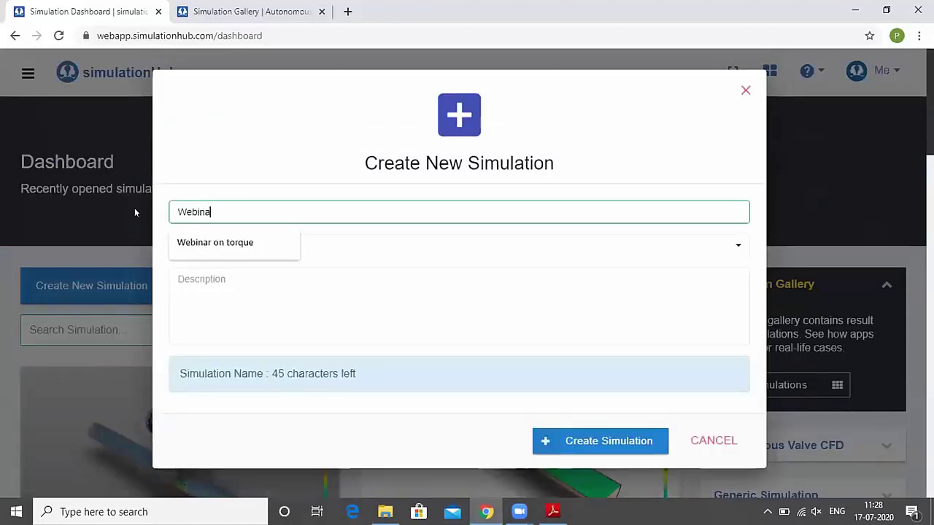
{"action": "type", "text": "r on "}
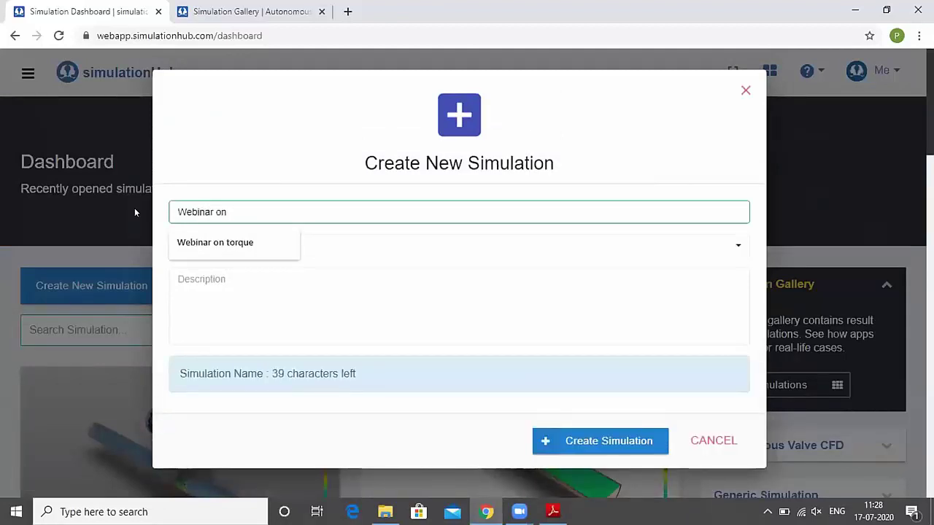
{"action": "type", "text": "hydr"}
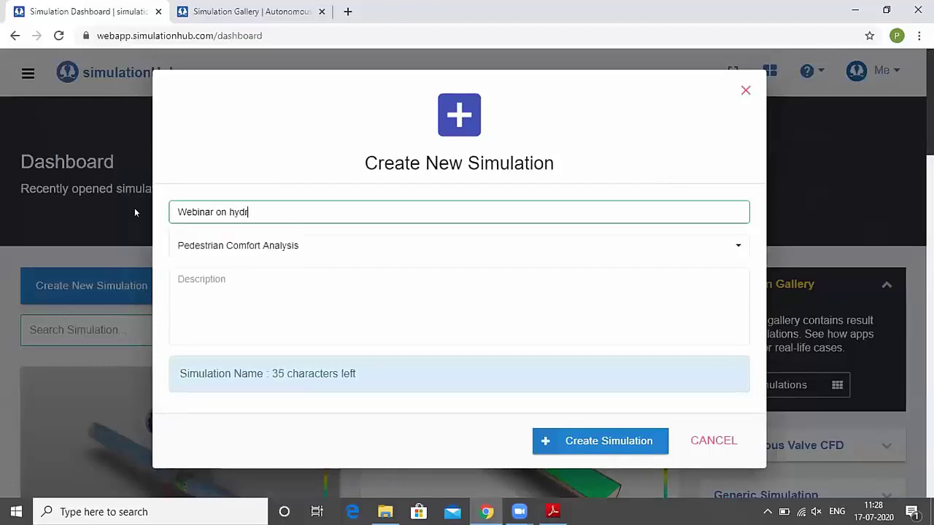
{"action": "type", "text": "odynamic torque"}
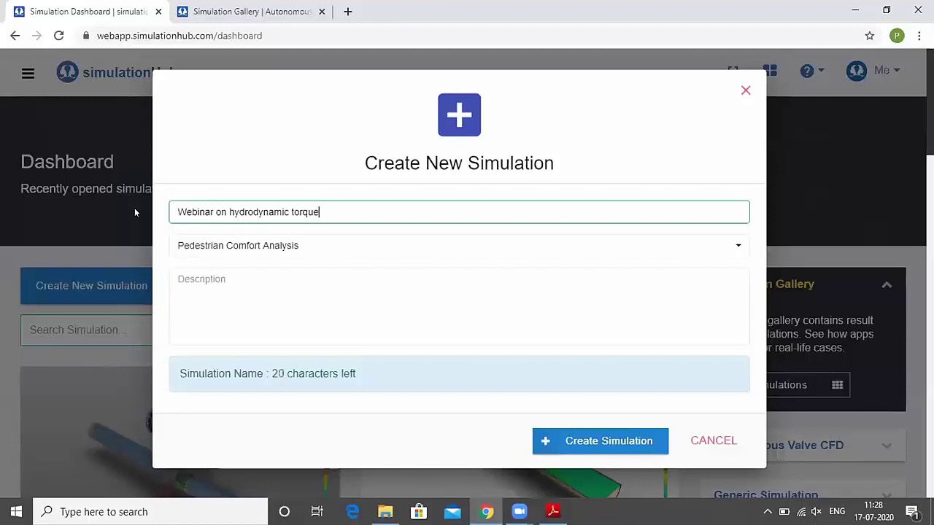
{"action": "left_click", "coordinate": [251, 247]}
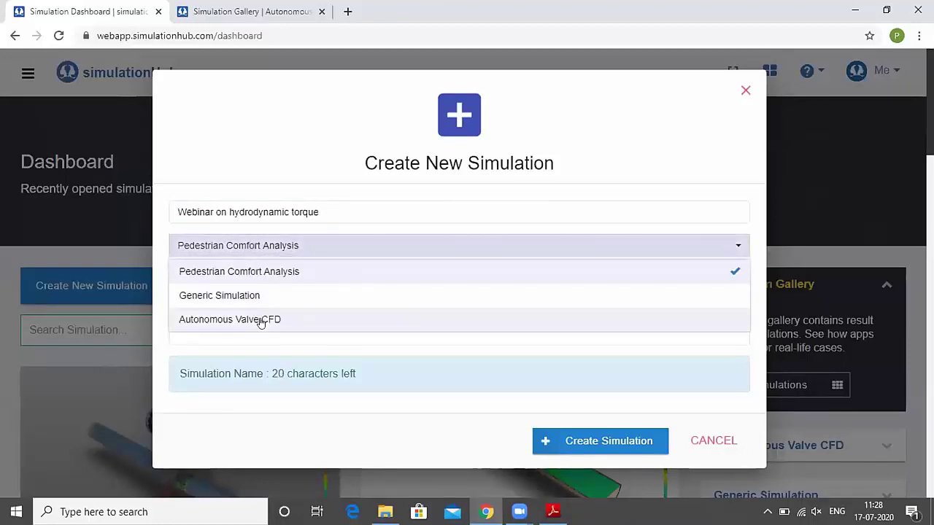
{"action": "left_click", "coordinate": [260, 319]}
{"action": "left_click", "coordinate": [240, 289]}
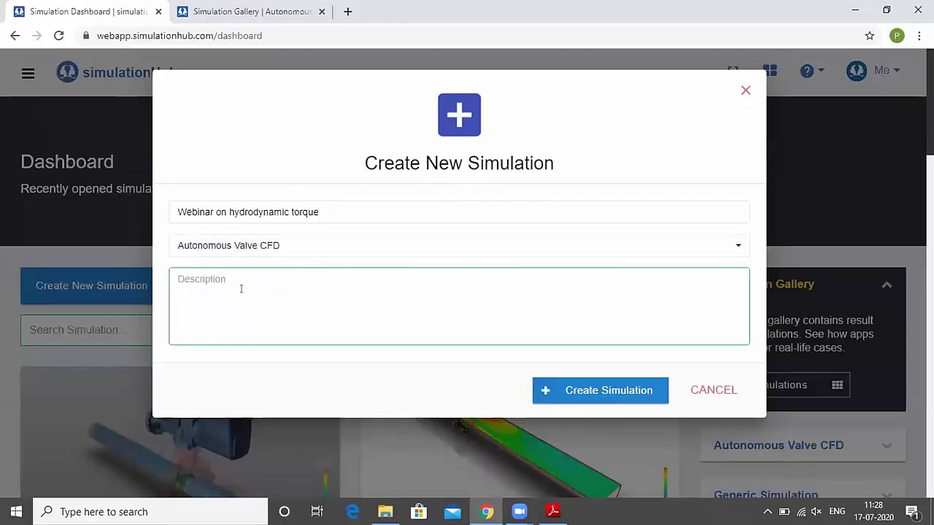
{"action": "type", "text": "Flow pe"}
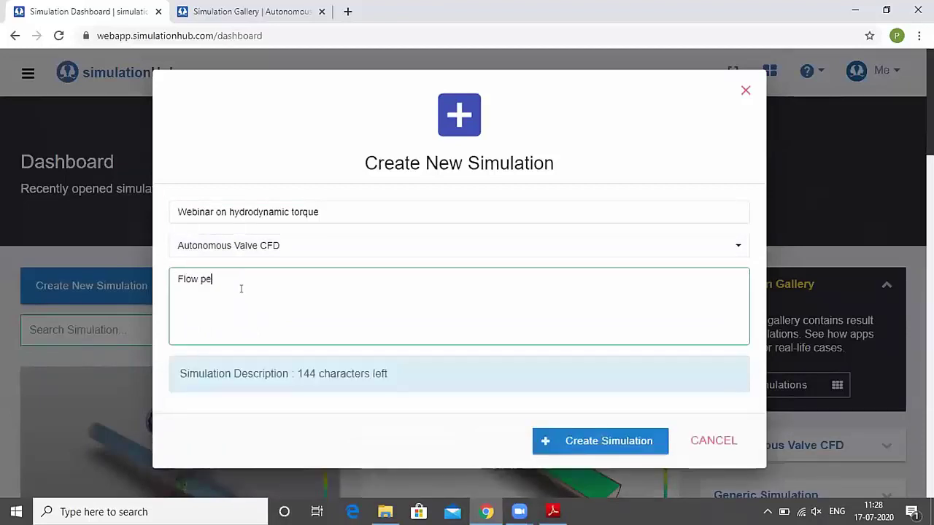
{"action": "type", "text": "rfo"}
{"action": "key", "text": "BackSpace"}
{"action": "key", "text": "BackSpace"}
{"action": "key", "text": "BackSpace"}
{"action": "key", "text": "BackSpace"}
{"action": "key", "text": "BackSpace"}
{"action": "type", "text": "simu"}
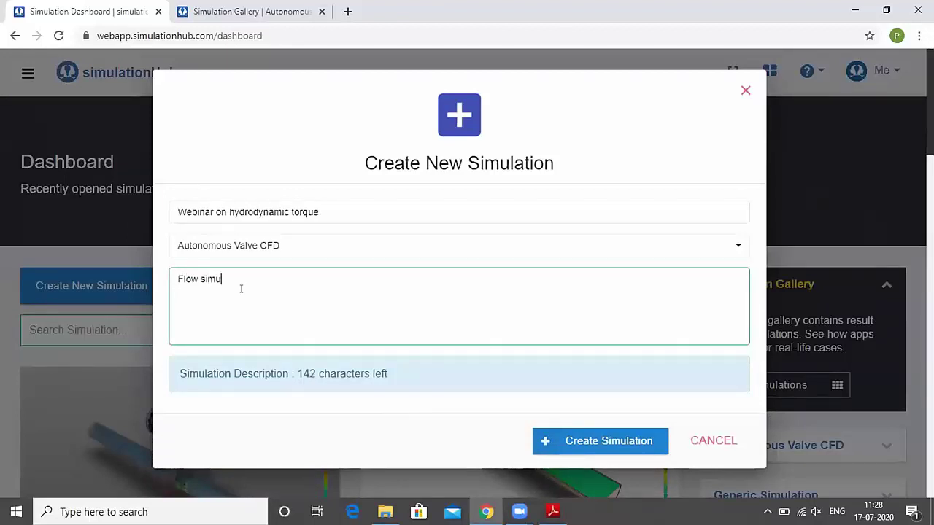
{"action": "type", "text": "lation of Butterfly valve"}
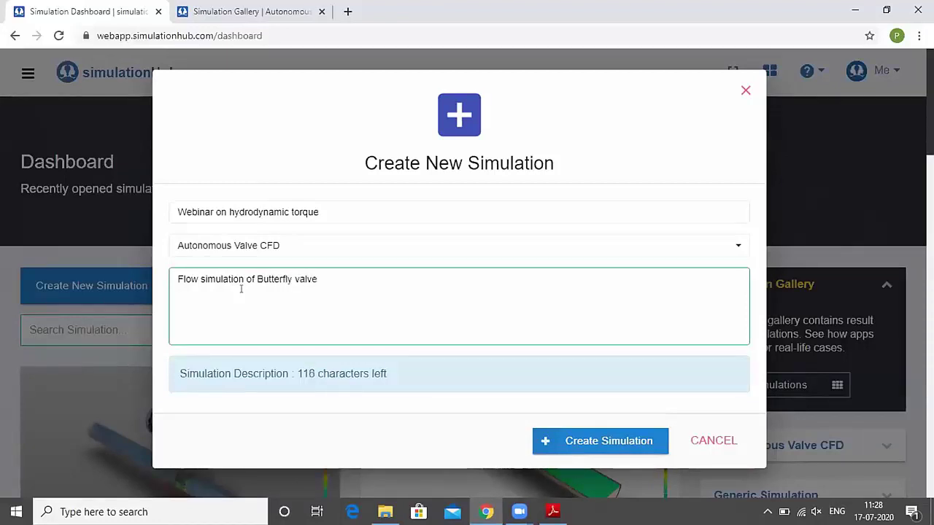
{"action": "type", "text": "."}
{"action": "left_click", "coordinate": [596, 435]}
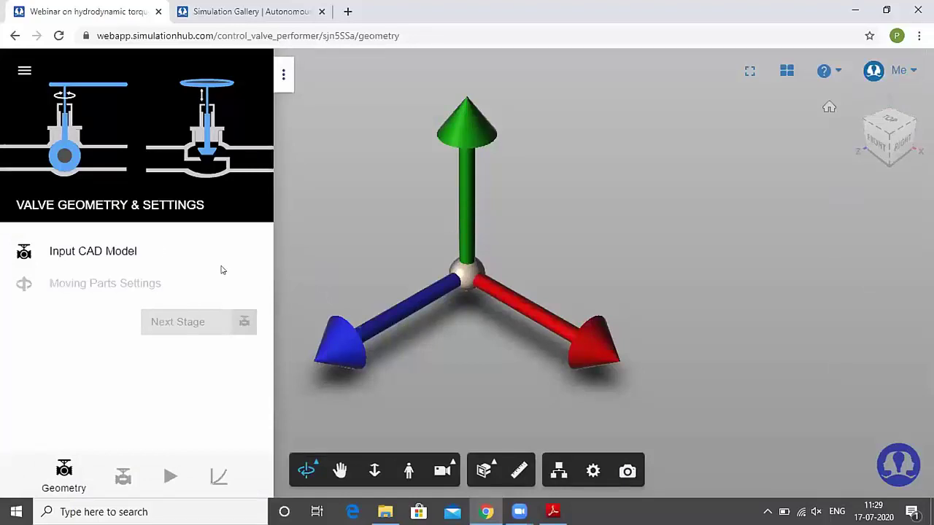
- Open the Input CAD Model step and choose to upload geometry from the computer
{"action": "left_click", "coordinate": [135, 249]}
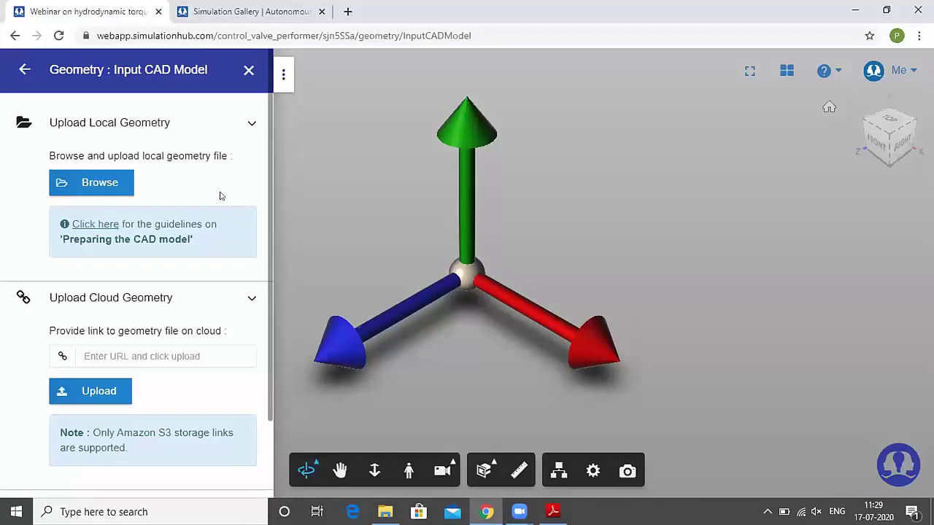
{"action": "left_click", "coordinate": [103, 183]}
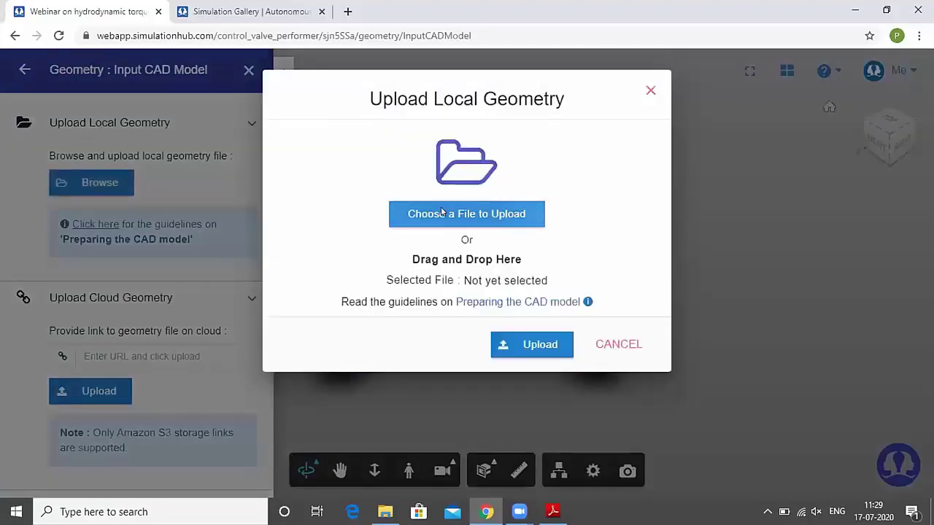
- Upload Geometry_DN400_TOBV.stp from the computer as the valve-and-pipe geometry
{"action": "left_click", "coordinate": [441, 213]}
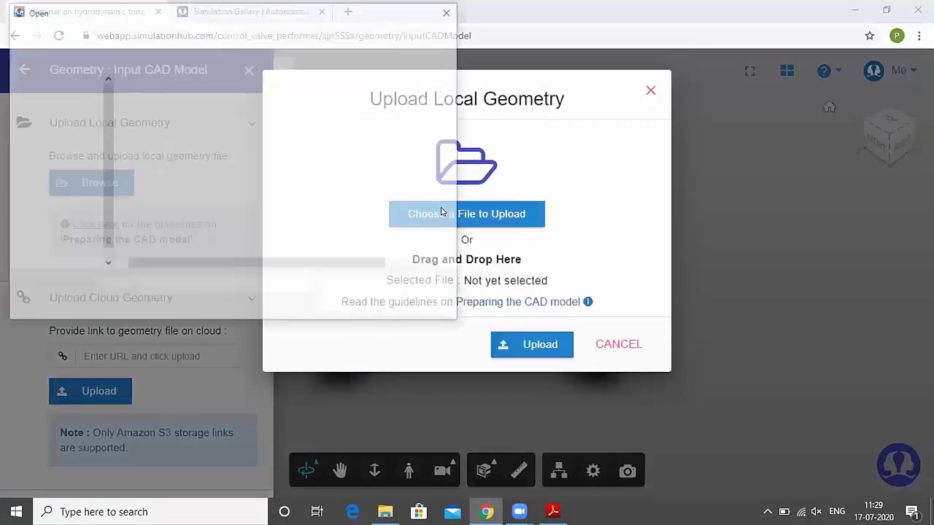
{"action": "left_click", "coordinate": [193, 102]}
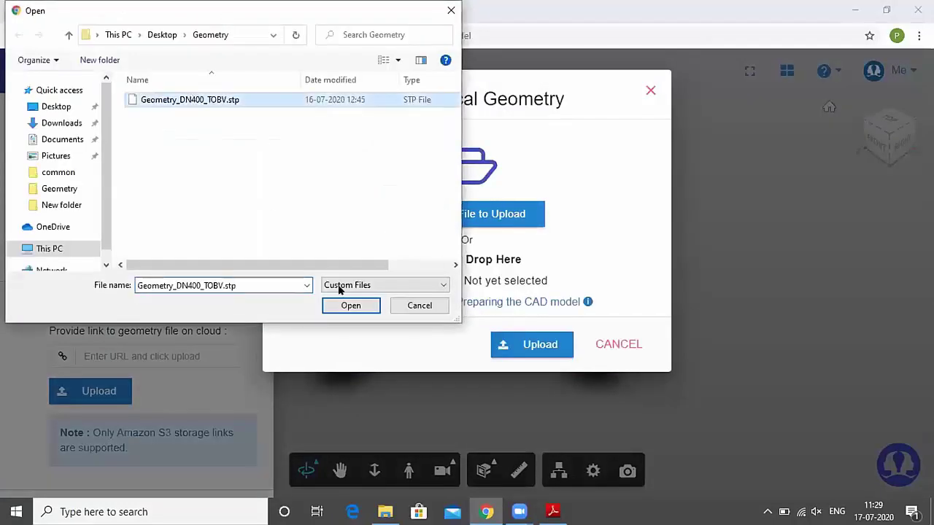
{"action": "left_click", "coordinate": [353, 304]}
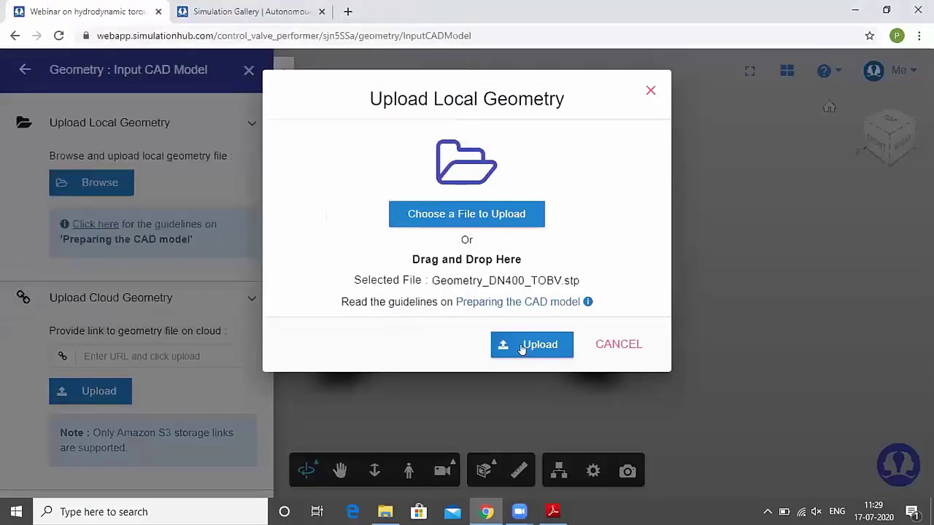
{"action": "left_click", "coordinate": [522, 347]}
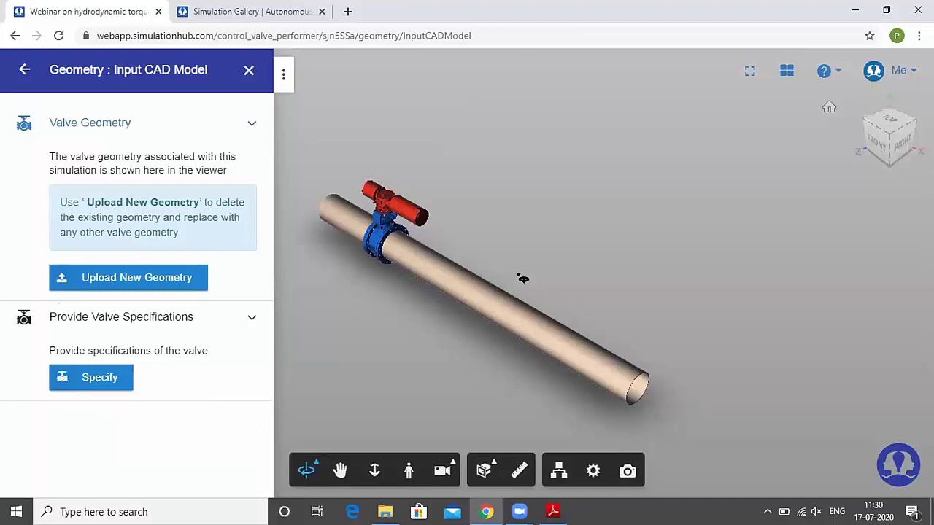
- Orbit the loaded valve model and open the Valve Details specifications form
{"action": "left_click_drag", "start_coordinate": [428, 367], "coordinate": [598, 347]}
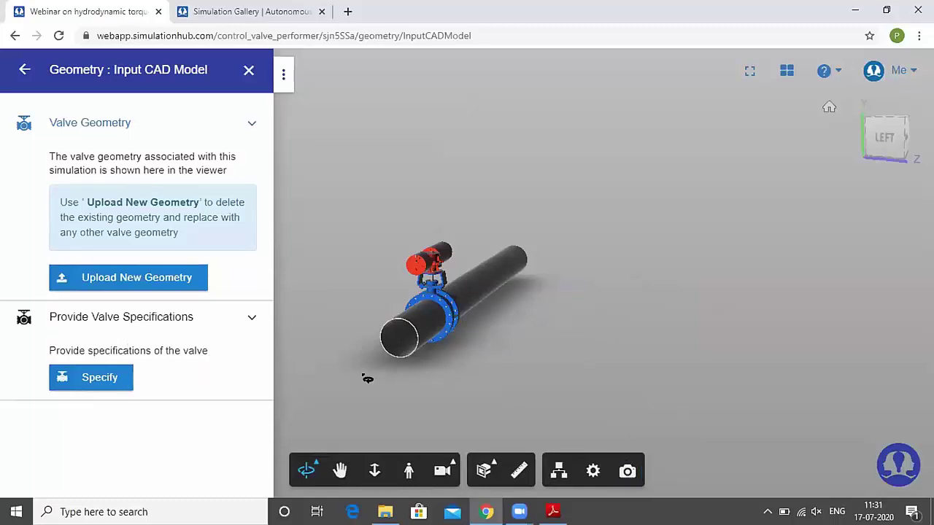
{"action": "left_click", "coordinate": [113, 377]}
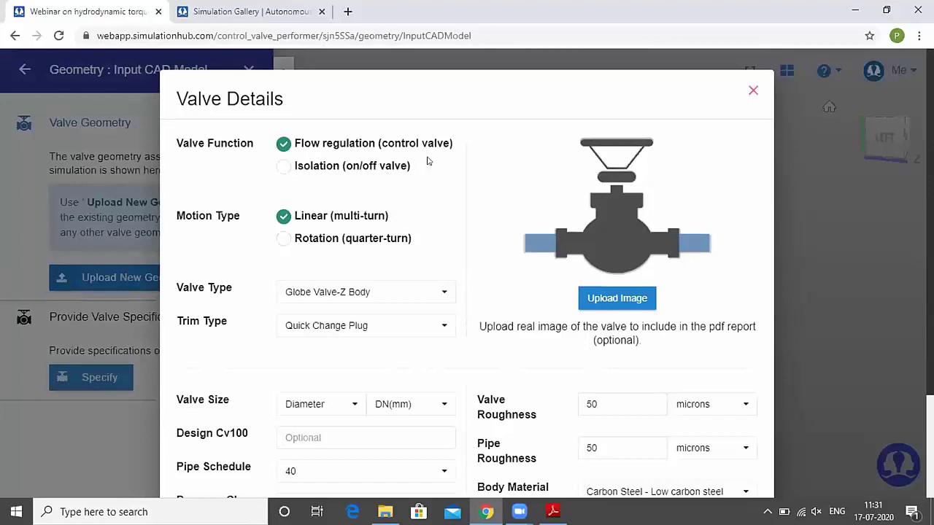
- Save the valve as a quarter-turn Butterfly Valve, Triple Eccentric(offset) trim, size DN 400
{"action": "left_click", "coordinate": [283, 239]}
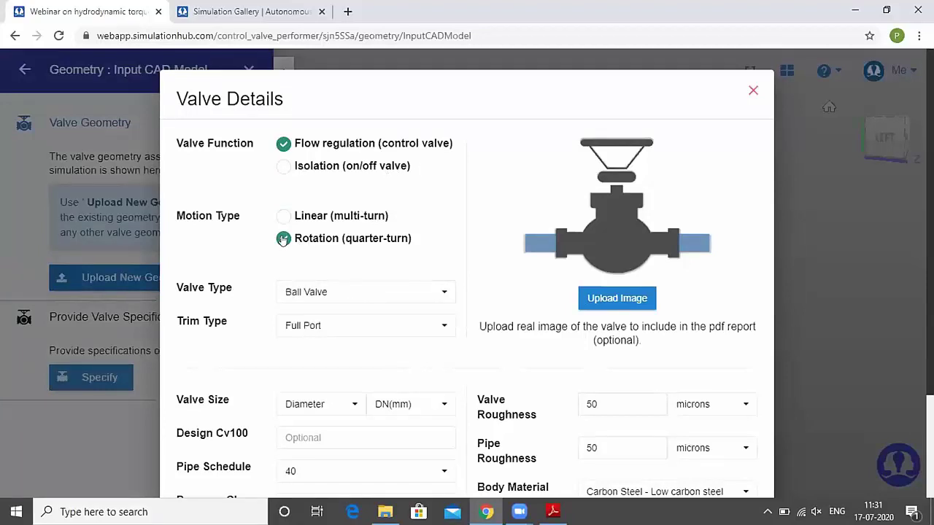
{"action": "left_click", "coordinate": [346, 292]}
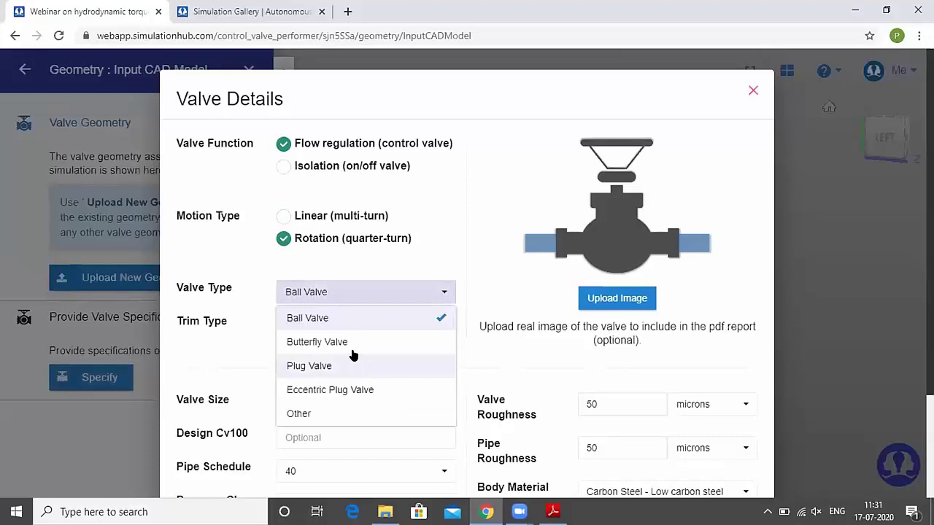
{"action": "left_click", "coordinate": [348, 342]}
{"action": "left_click", "coordinate": [332, 325]}
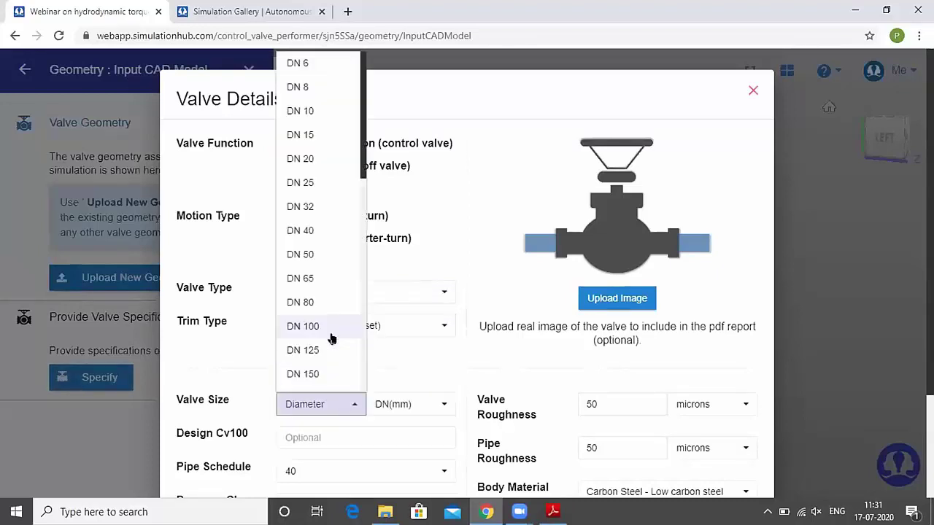
{"action": "scroll", "coordinate": [320, 320], "scroll_direction": "down", "scroll_amount": 3}
{"action": "left_click", "coordinate": [315, 290]}
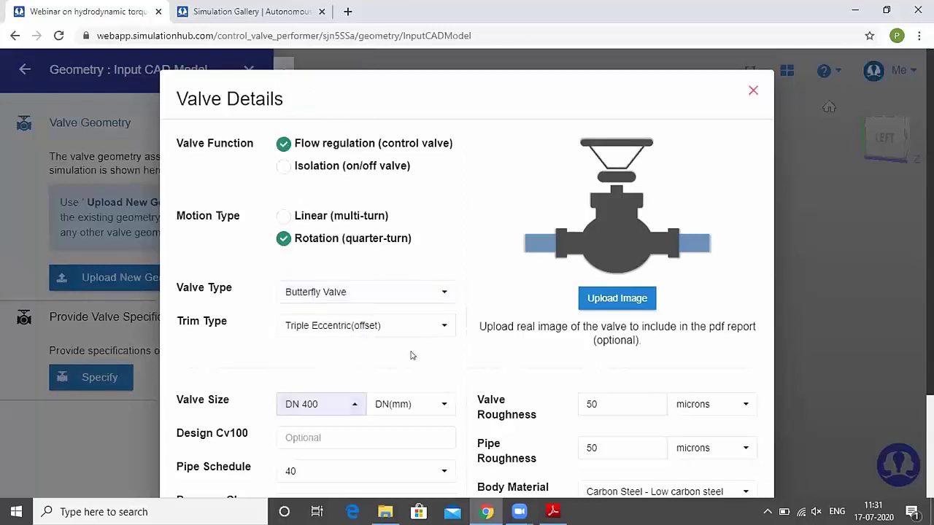
{"action": "scroll", "coordinate": [417, 358], "scroll_direction": "down", "scroll_amount": 2}
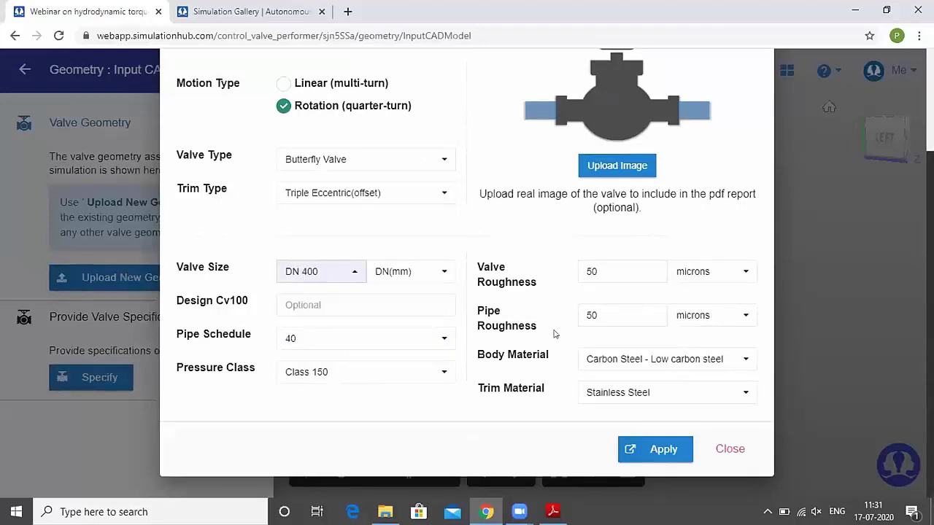
{"action": "left_click", "coordinate": [650, 449]}
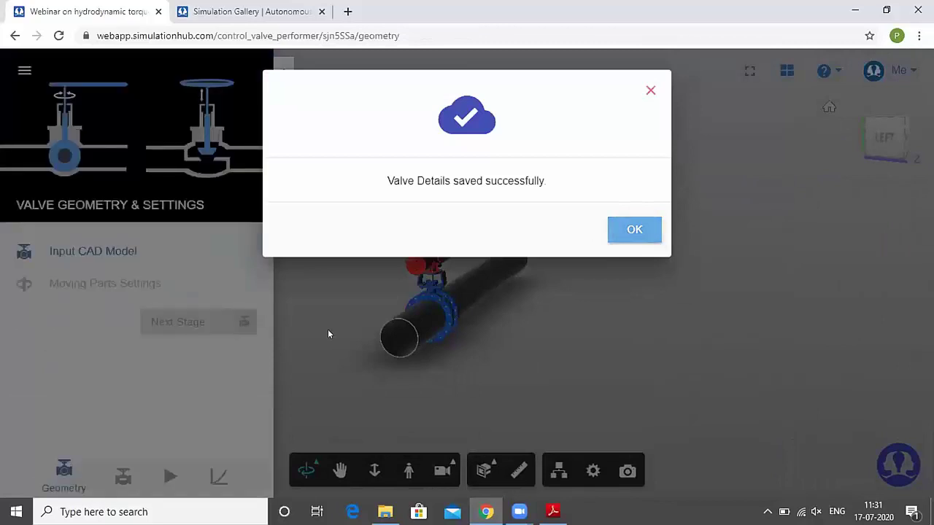
{"action": "left_click", "coordinate": [328, 329]}
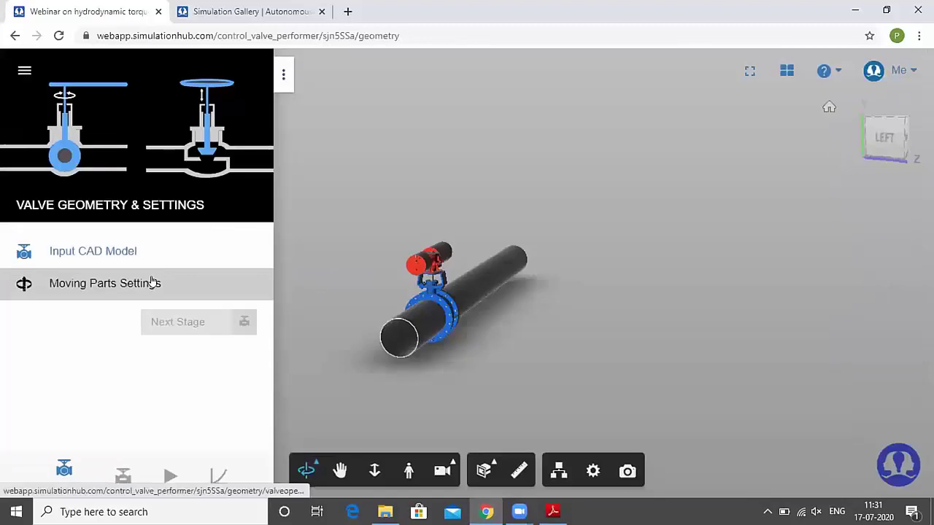
- In Moving Parts Settings, add the valve disc to the moving bodies and check its visibility
{"action": "left_click", "coordinate": [152, 283]}
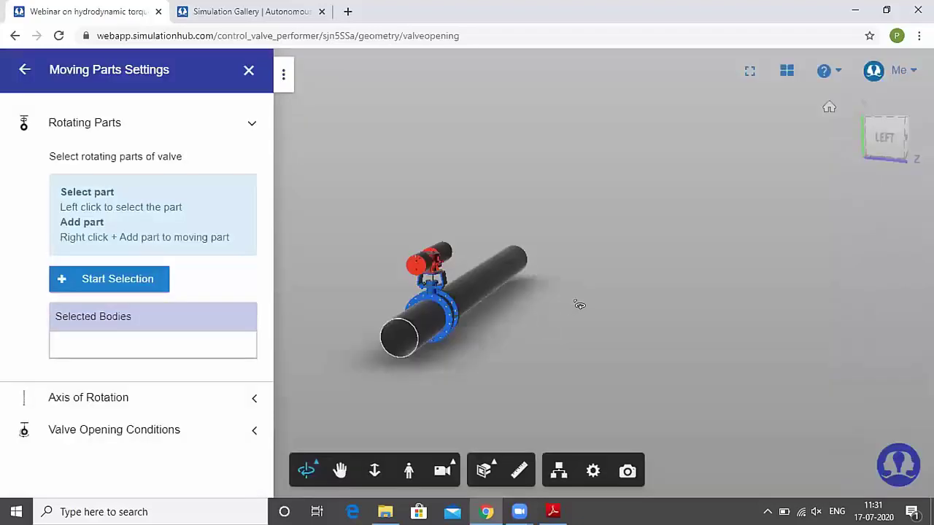
{"action": "scroll", "coordinate": [474, 294], "scroll_direction": "up", "scroll_amount": 5}
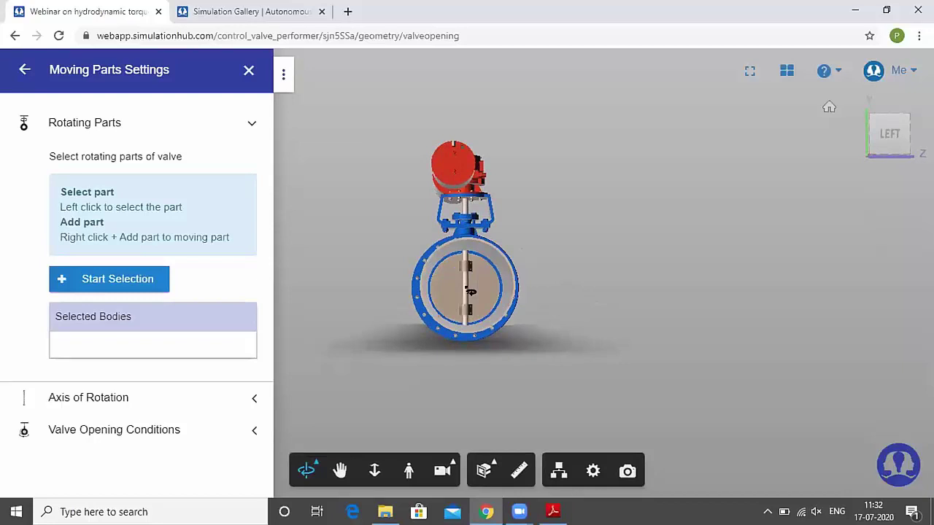
{"action": "scroll", "coordinate": [470, 292], "scroll_direction": "up", "scroll_amount": 4}
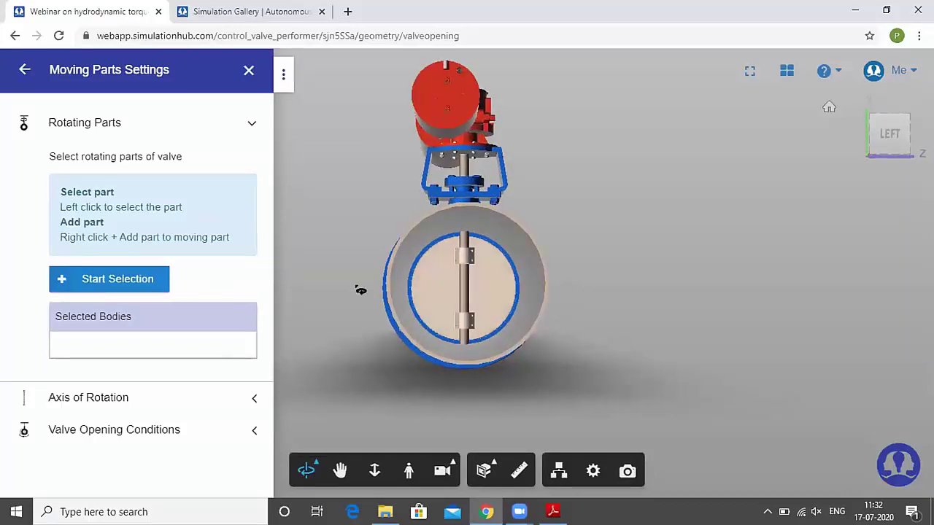
{"action": "left_click", "coordinate": [146, 280]}
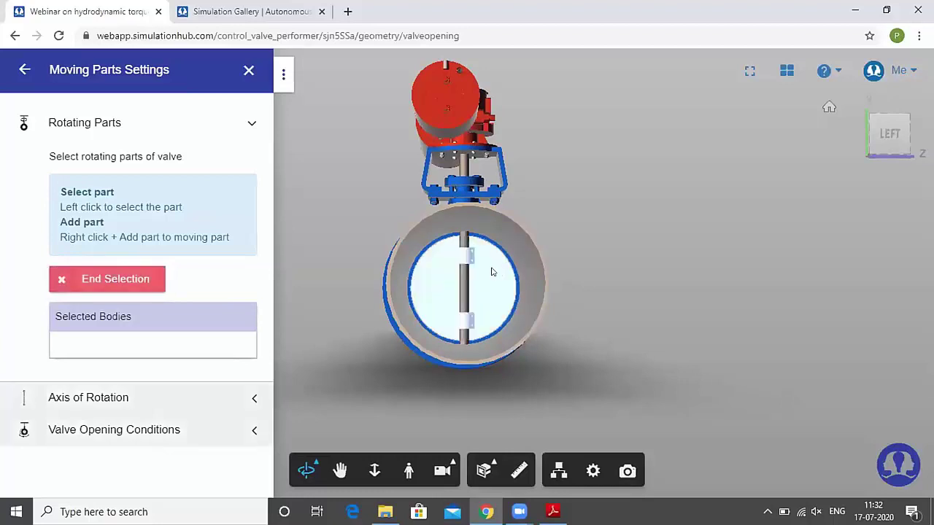
{"action": "right_click", "coordinate": [492, 272]}
{"action": "left_click", "coordinate": [540, 427]}
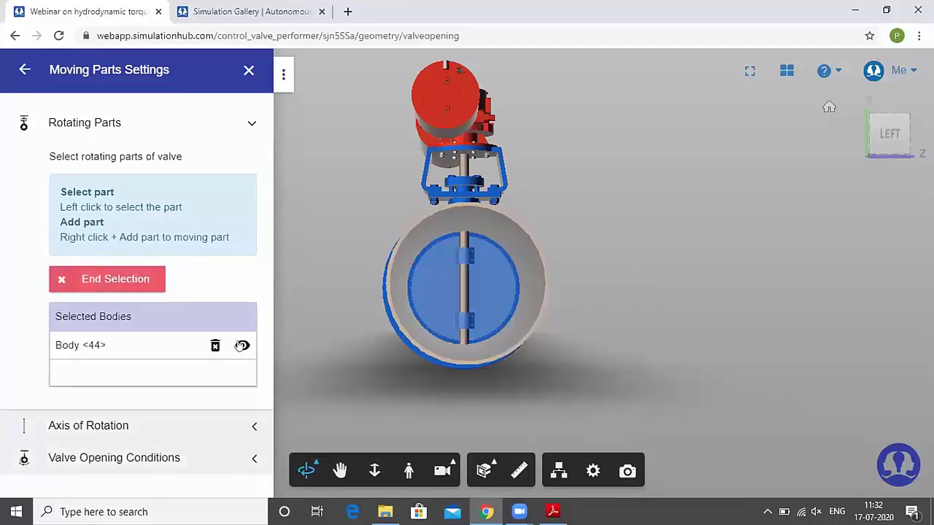
{"action": "left_click", "coordinate": [241, 346]}
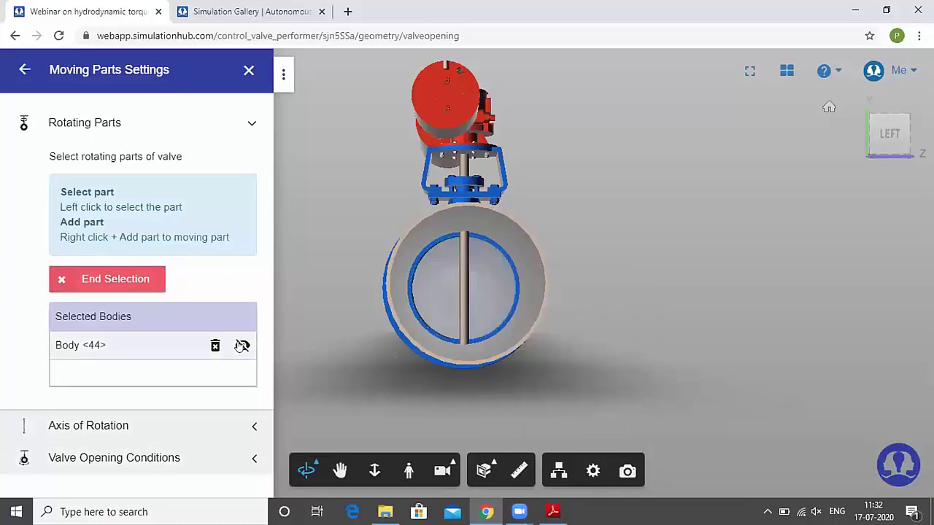
{"action": "left_click", "coordinate": [242, 345]}
{"action": "left_click", "coordinate": [242, 346]}
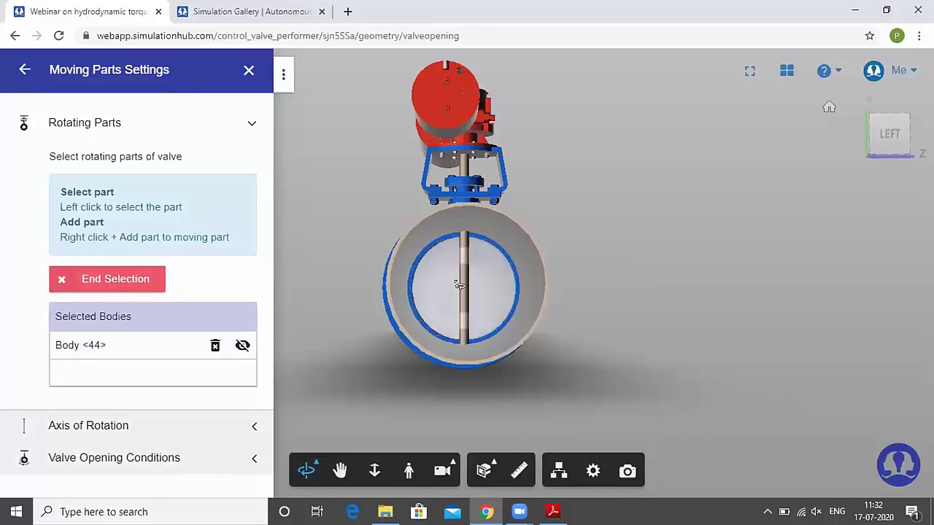
- Add the valve shaft to the moving bodies, show both parts again, and end selection
{"action": "right_click", "coordinate": [465, 284]}
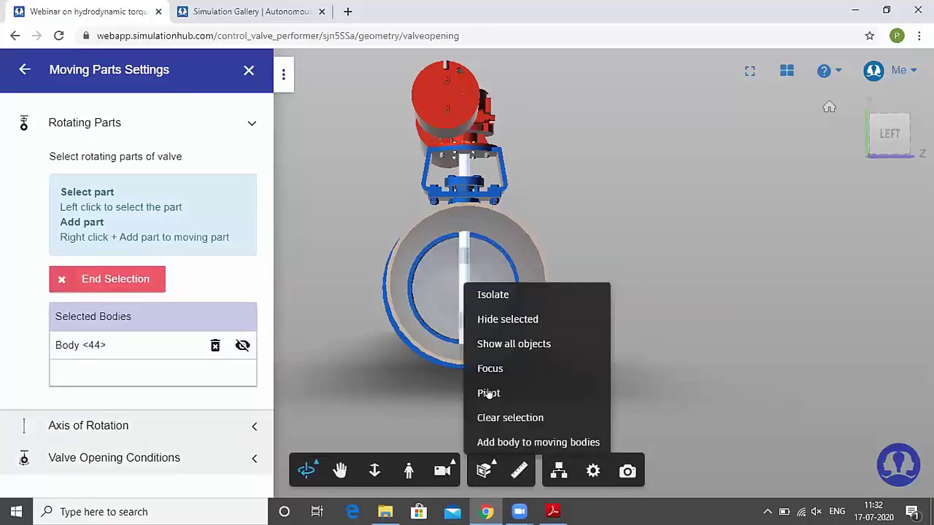
{"action": "left_click", "coordinate": [496, 442]}
{"action": "left_click", "coordinate": [241, 374]}
{"action": "left_click", "coordinate": [242, 373]}
{"action": "left_click", "coordinate": [242, 346]}
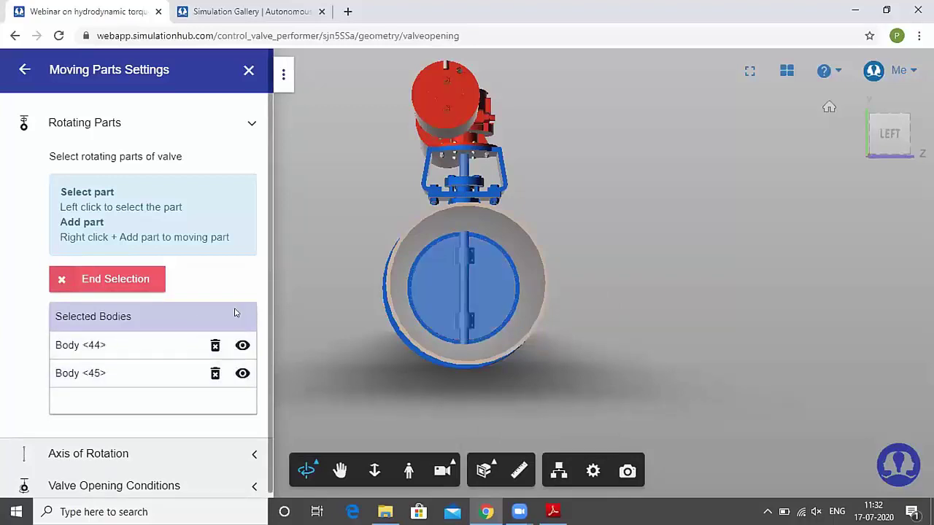
{"action": "left_click", "coordinate": [137, 280]}
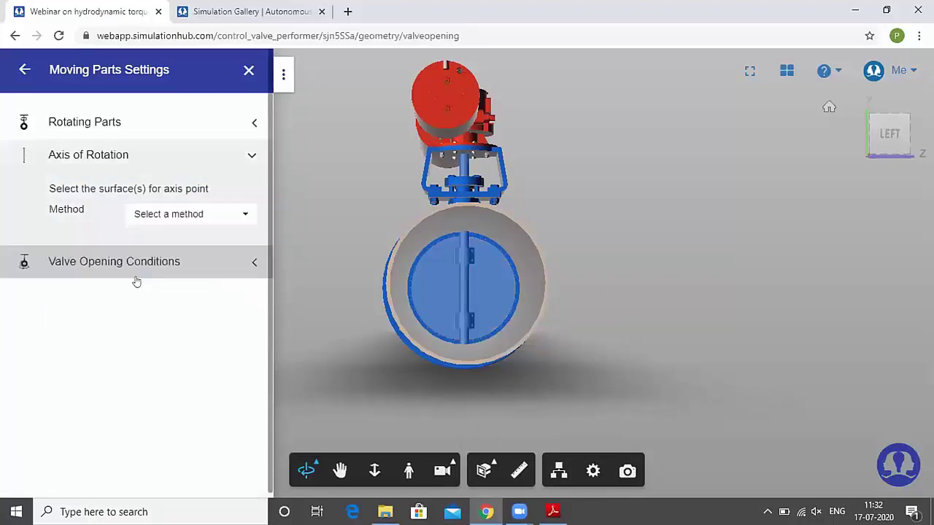
- Define the rotation axis with 'Axis using cylinder' on the shaft's cylindrical surface and accept it
{"action": "left_click", "coordinate": [216, 216]}
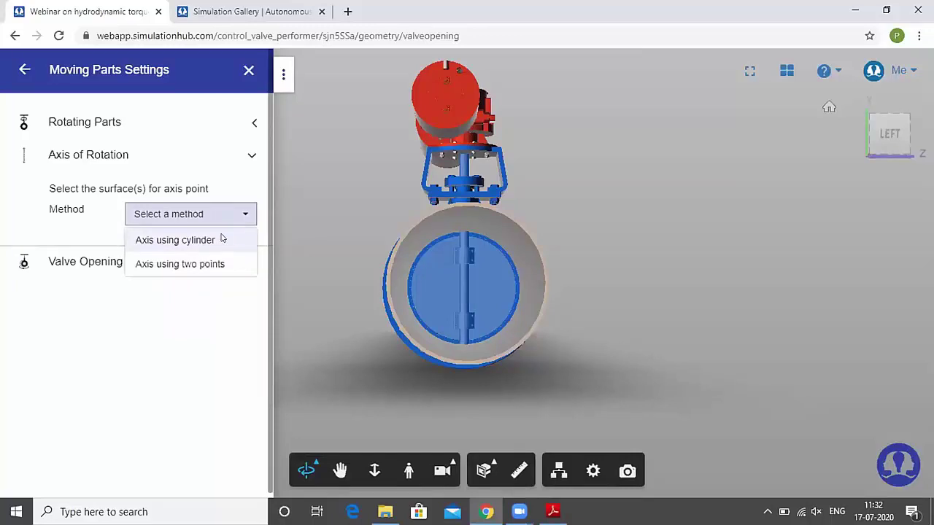
{"action": "left_click", "coordinate": [221, 239]}
{"action": "left_click", "coordinate": [171, 342]}
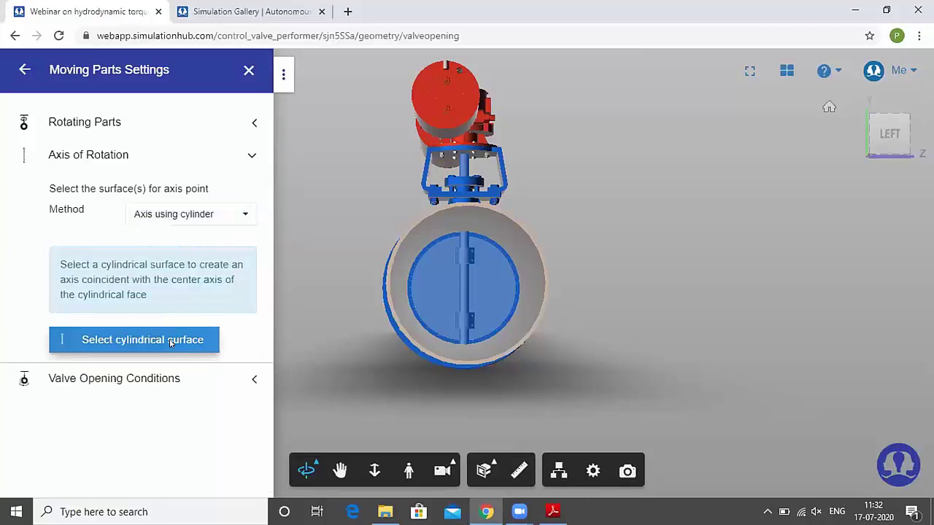
{"action": "scroll", "coordinate": [477, 325], "scroll_direction": "up", "scroll_amount": 5}
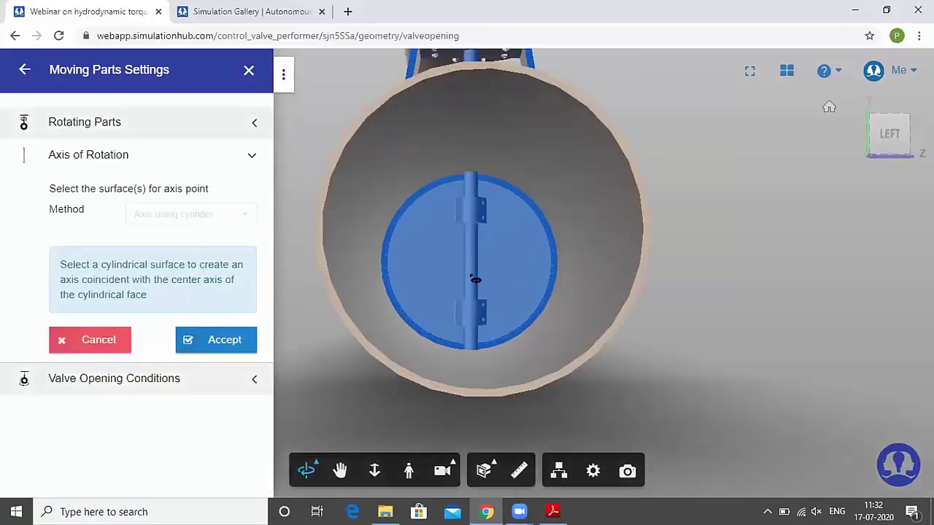
{"action": "left_click", "coordinate": [474, 280]}
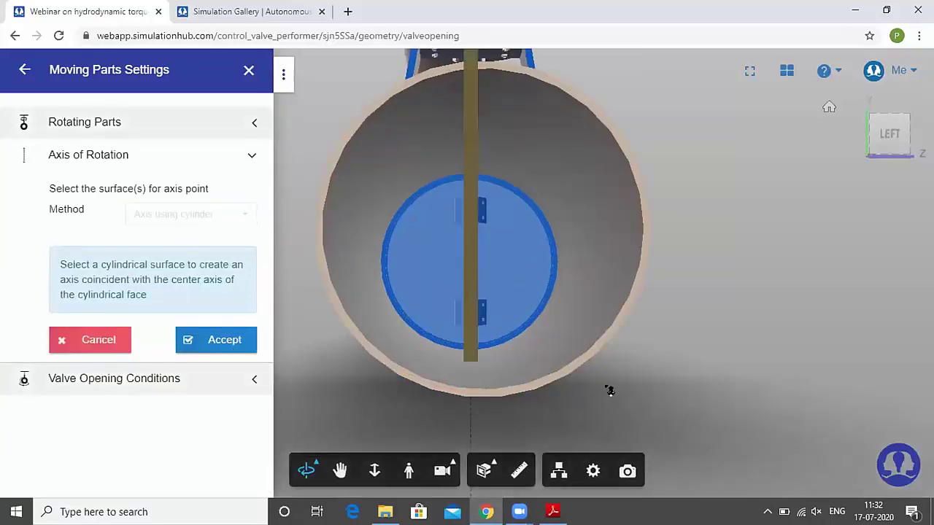
{"action": "scroll", "coordinate": [609, 388], "scroll_direction": "down", "scroll_amount": 5}
{"action": "left_click_drag", "start_coordinate": [608, 388], "coordinate": [521, 415]}
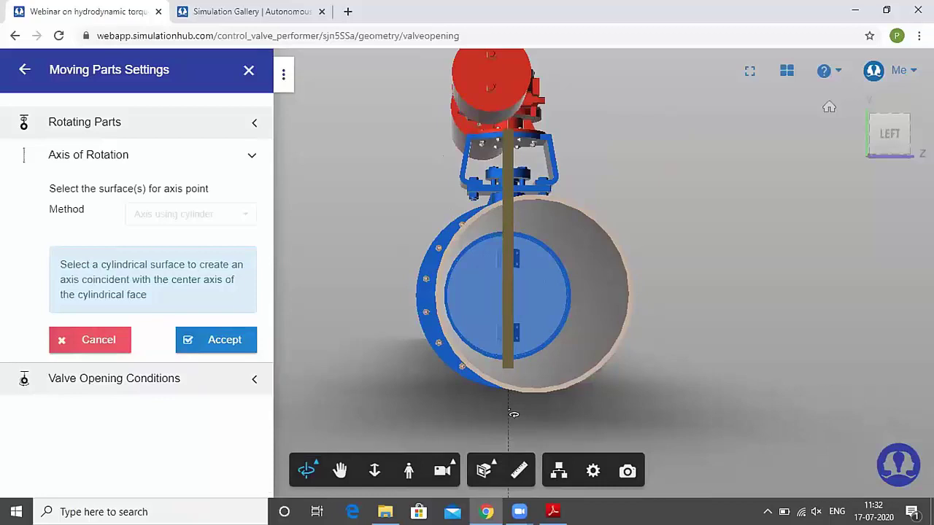
{"action": "left_click_drag", "start_coordinate": [598, 415], "coordinate": [556, 417]}
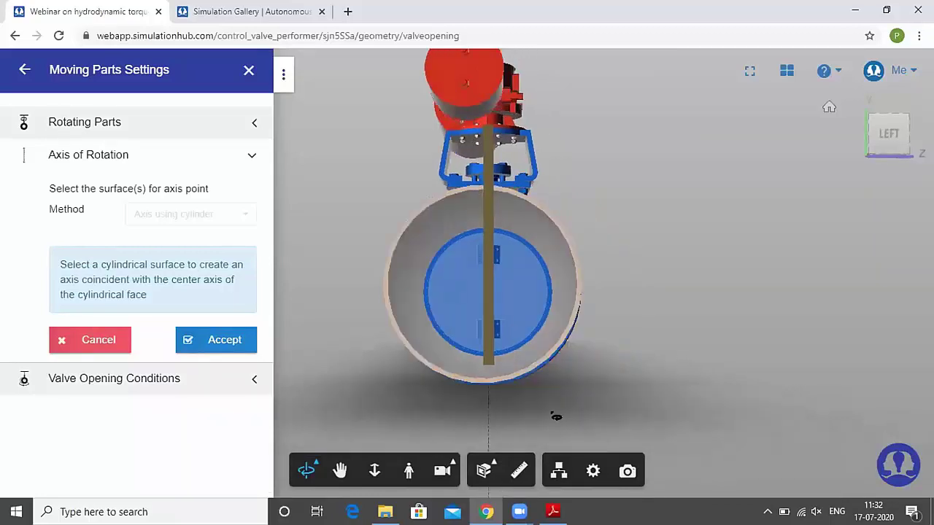
{"action": "left_click", "coordinate": [224, 341]}
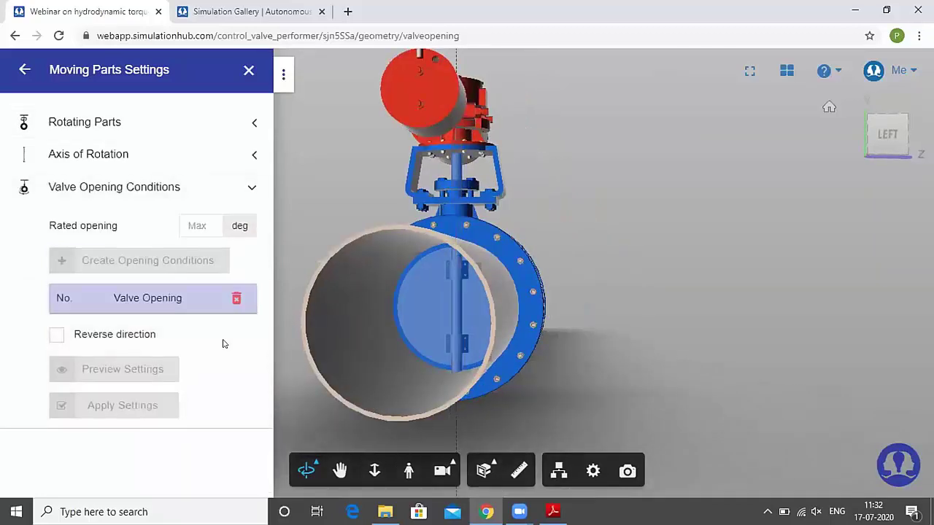
- Set a 90° rated opening and add opening conditions in degrees starting at 20°
{"action": "left_click", "coordinate": [202, 227]}
{"action": "type", "text": "9"}
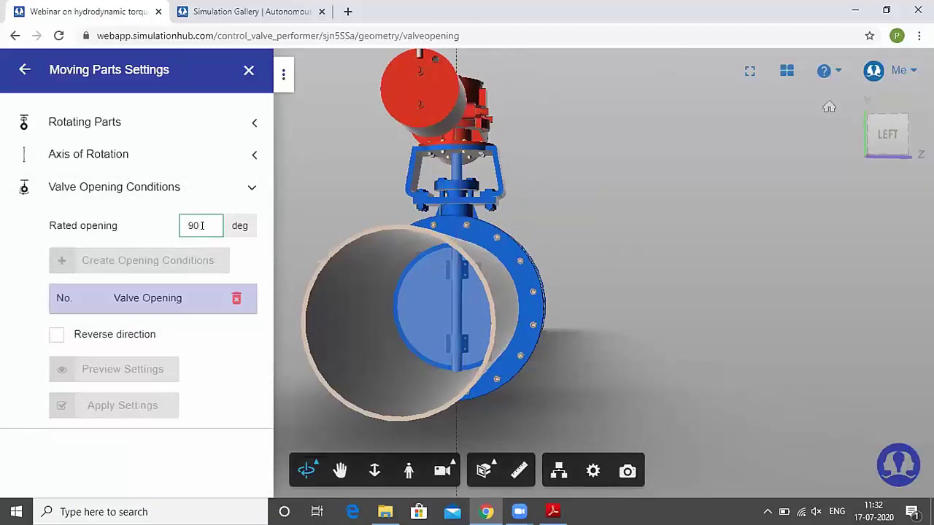
{"action": "type", "text": "0"}
{"action": "left_click", "coordinate": [250, 257]}
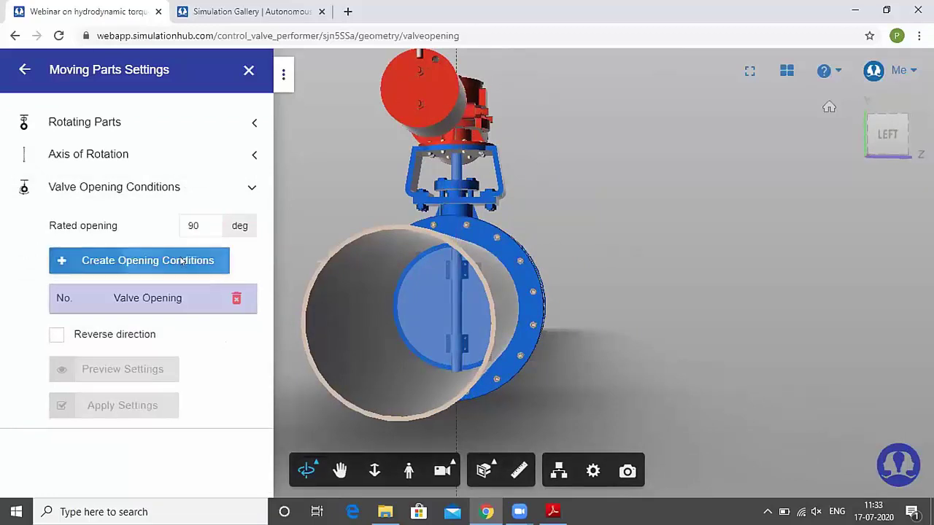
{"action": "left_click", "coordinate": [182, 261]}
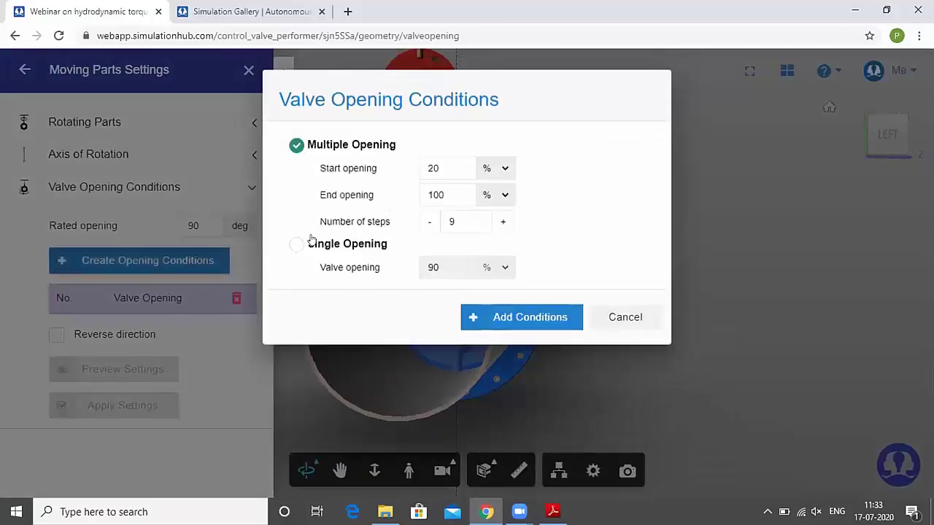
{"action": "left_click", "coordinate": [505, 170]}
{"action": "left_click", "coordinate": [499, 193]}
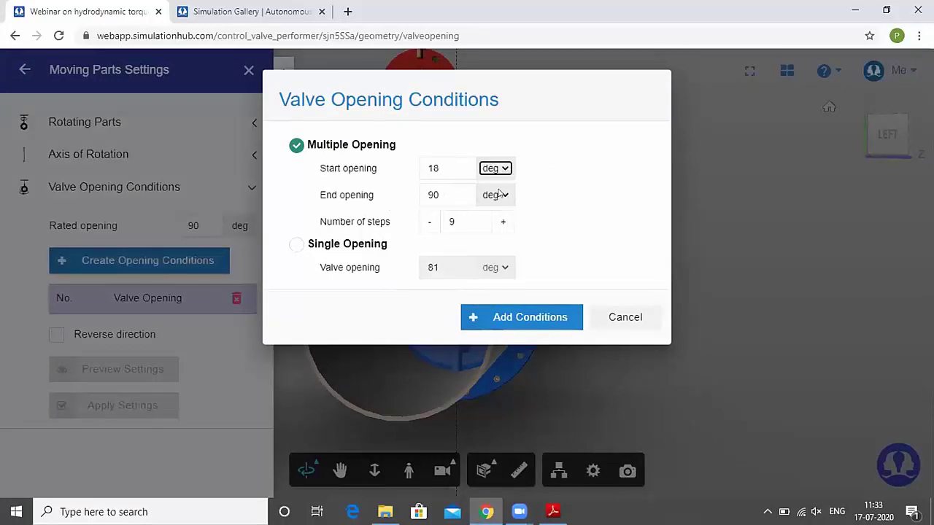
{"action": "left_click_drag", "start_coordinate": [447, 169], "coordinate": [409, 168]}
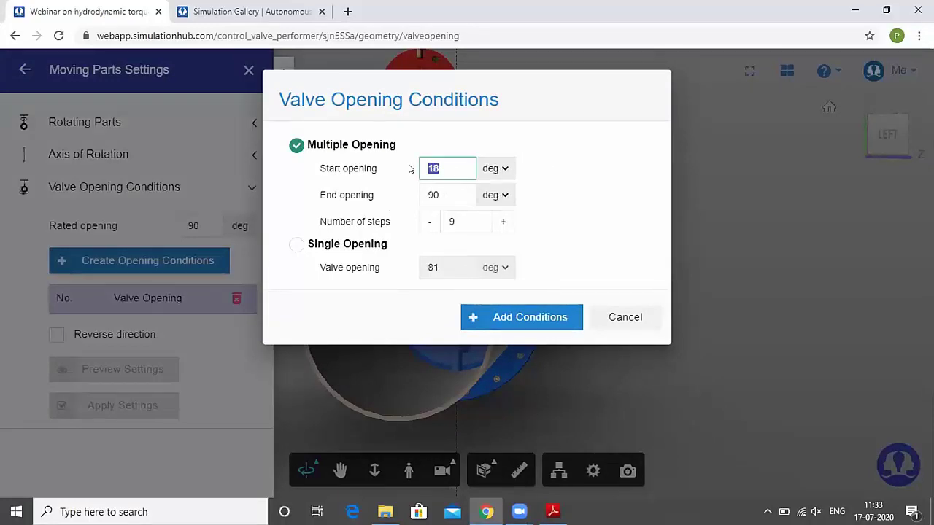
{"action": "type", "text": "20"}
{"action": "left_click", "coordinate": [531, 324]}
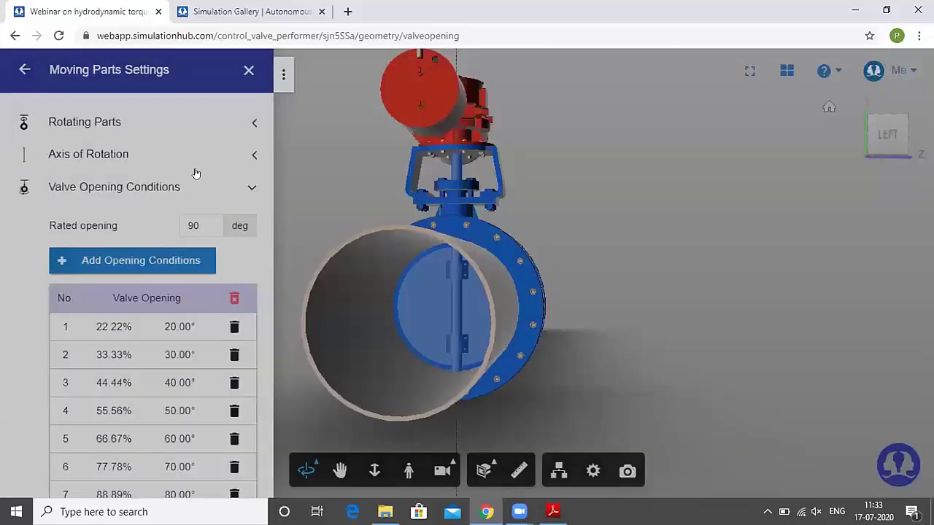
- Preview the valve at the eight opening positions and apply the moving parts settings
{"action": "scroll", "coordinate": [200, 241], "scroll_direction": "down", "scroll_amount": 3}
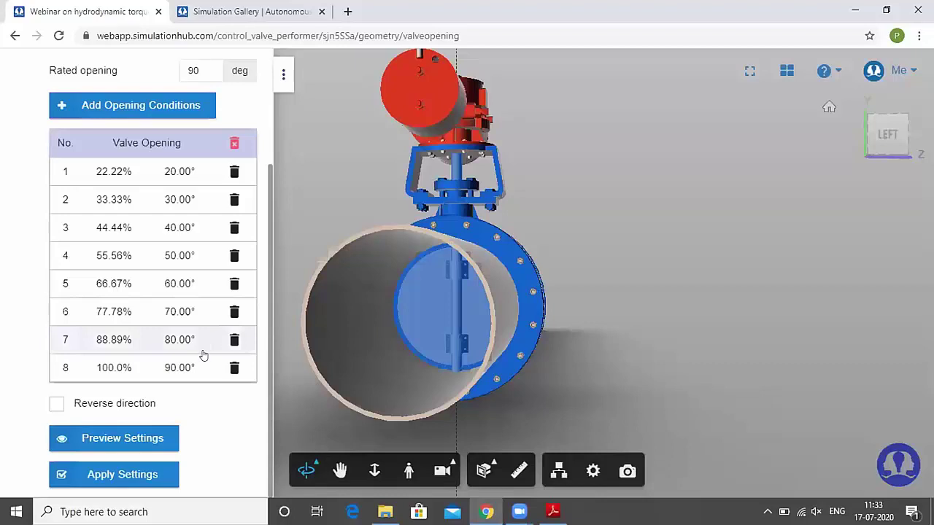
{"action": "left_click_drag", "start_coordinate": [536, 369], "coordinate": [554, 370]}
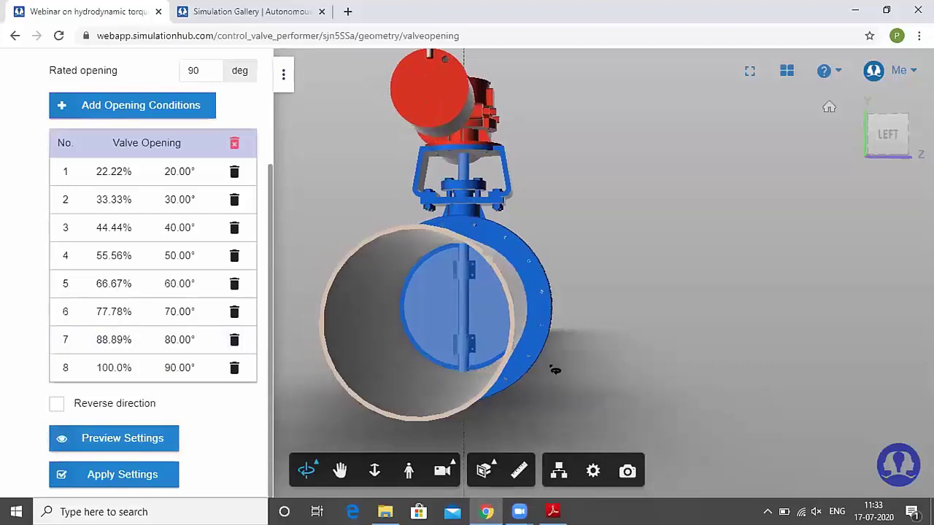
{"action": "left_click", "coordinate": [126, 438]}
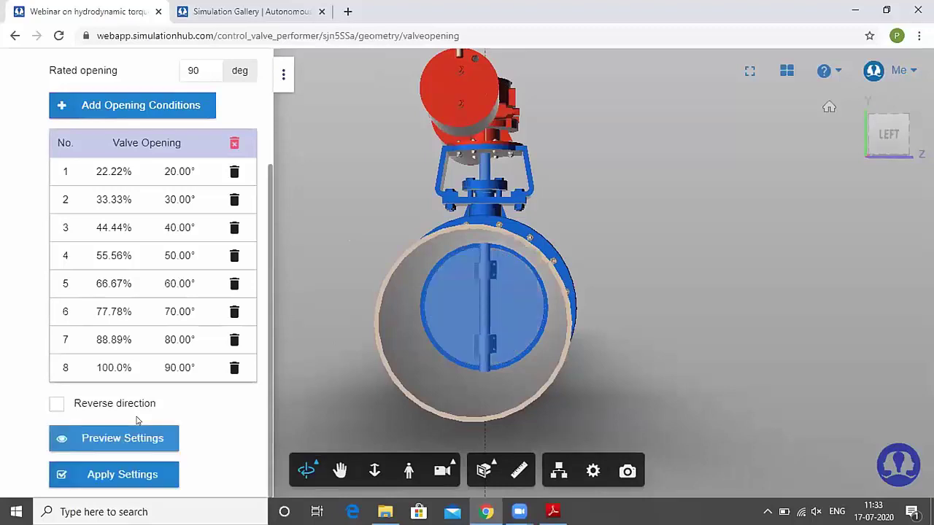
{"action": "left_click", "coordinate": [125, 475]}
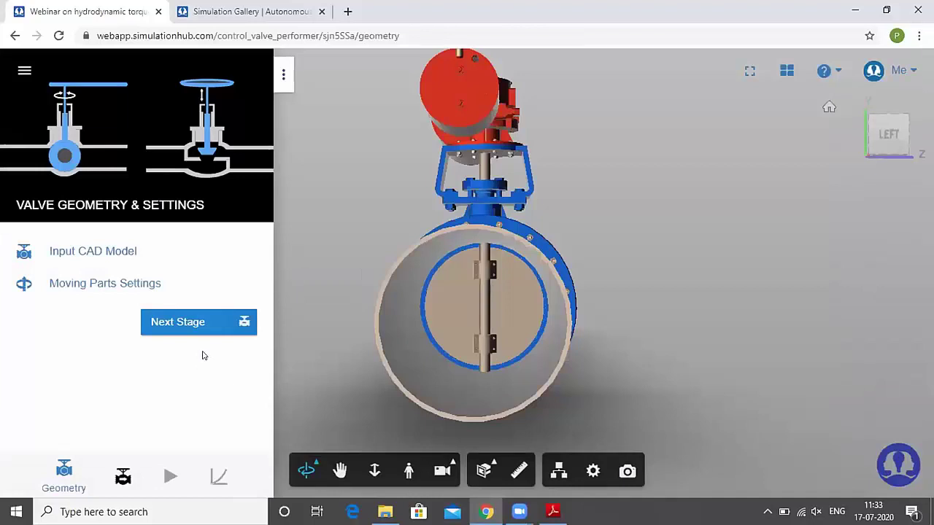
- Advance to the valve connections stage and open the connections definition
{"action": "left_click", "coordinate": [190, 325]}
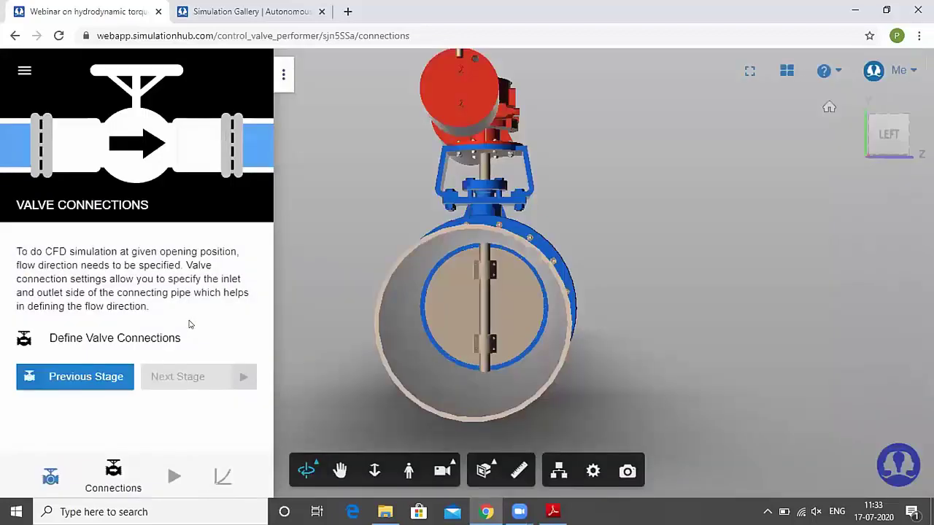
{"action": "scroll", "coordinate": [396, 281], "scroll_direction": "down", "scroll_amount": 5}
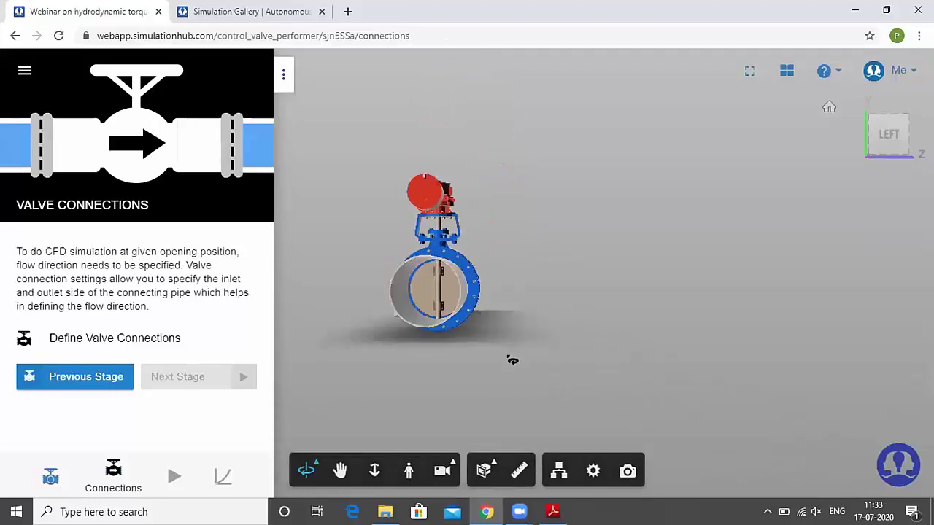
{"action": "left_click", "coordinate": [179, 341]}
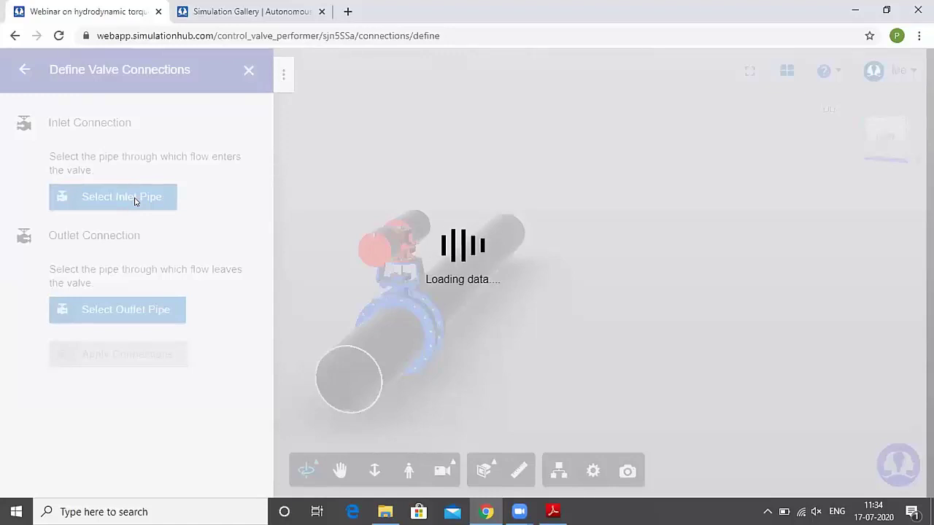
- Set the near pipe as inlet and far pipe as outlet, then go to Simulation Run
{"action": "left_click", "coordinate": [135, 202]}
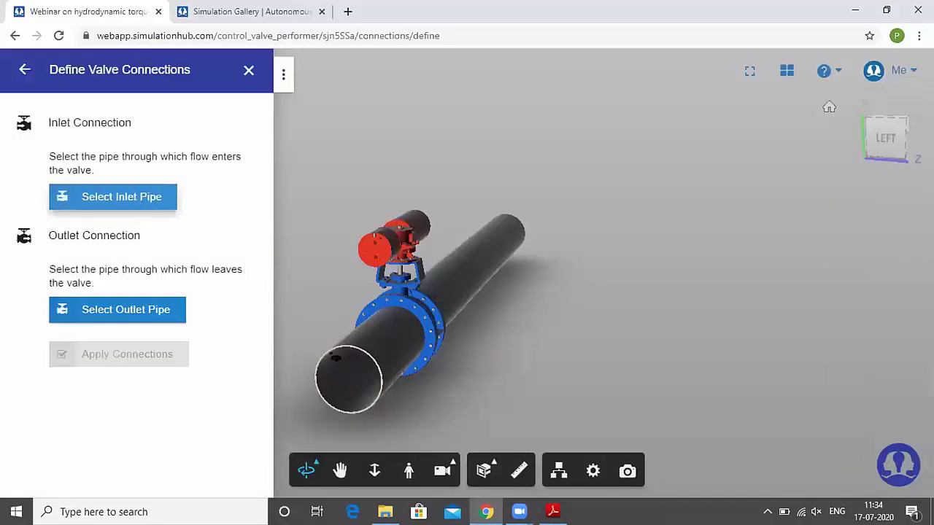
{"action": "left_click", "coordinate": [380, 357]}
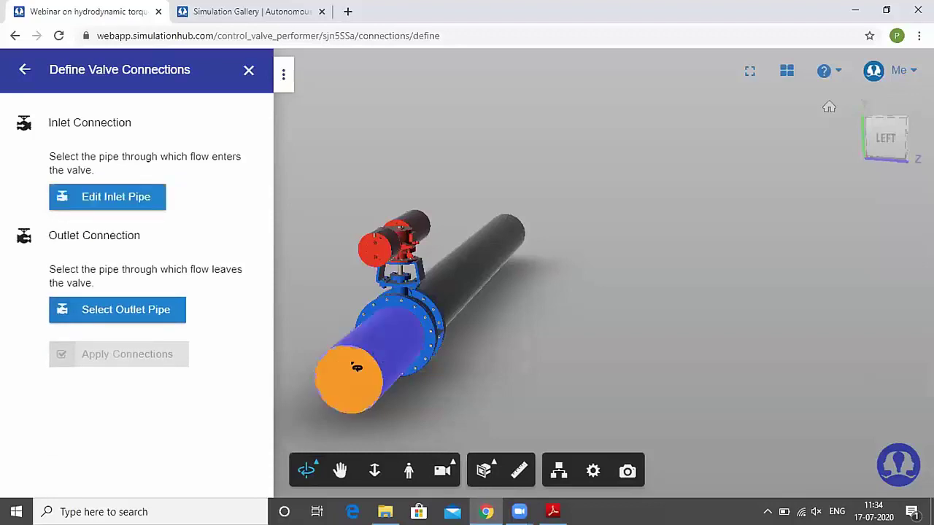
{"action": "left_click", "coordinate": [146, 312]}
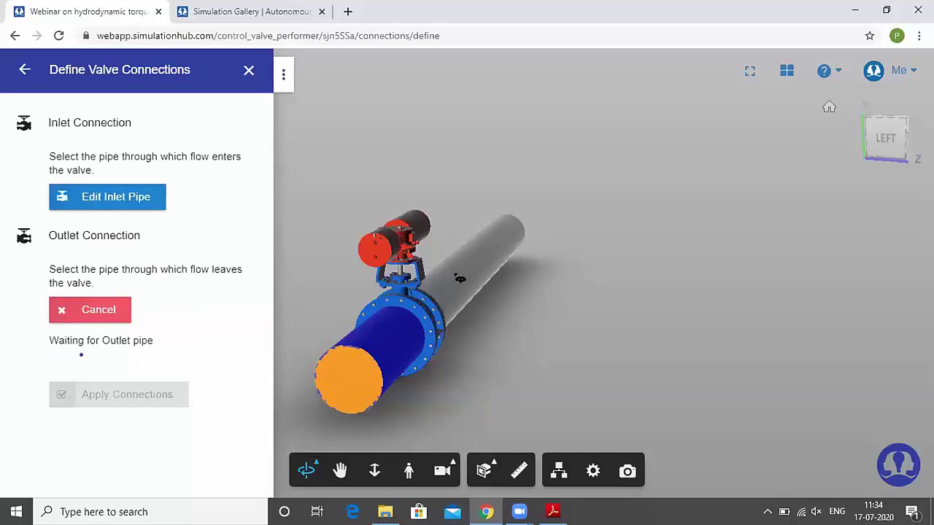
{"action": "left_click", "coordinate": [456, 277]}
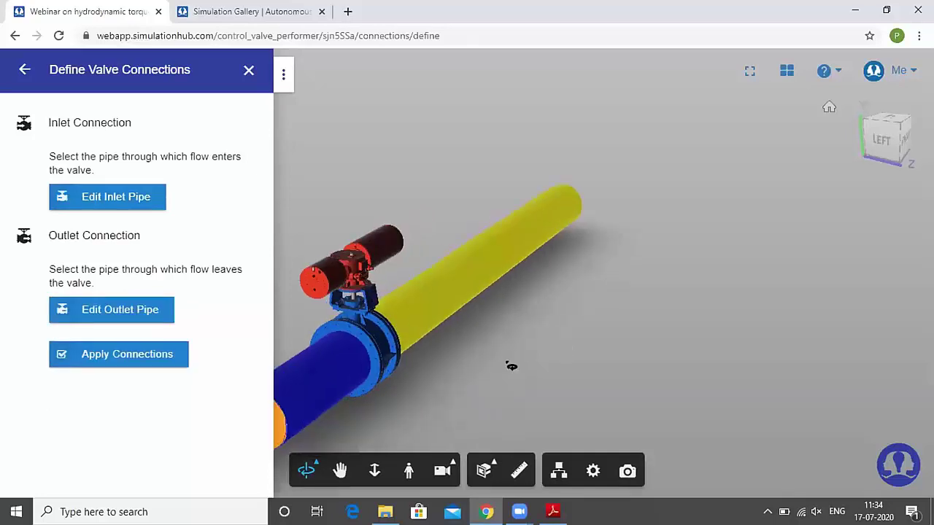
{"action": "left_click", "coordinate": [162, 356]}
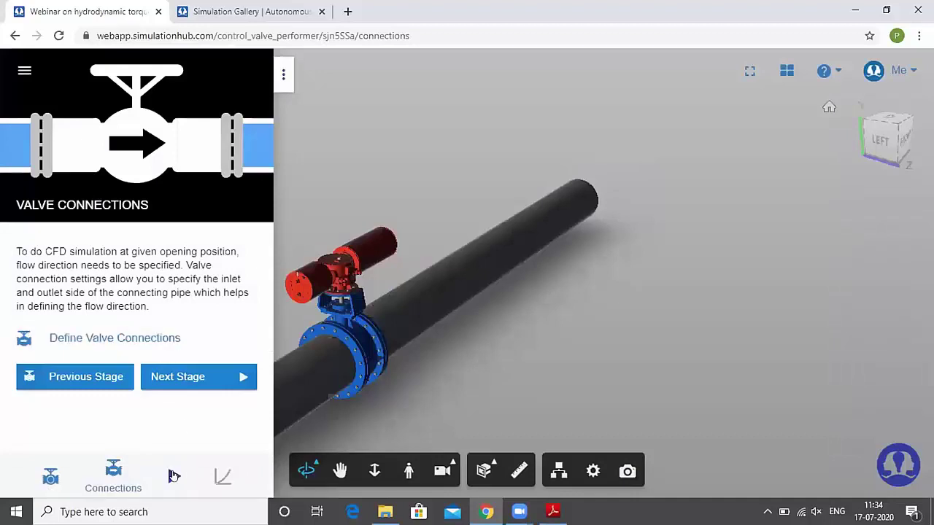
{"action": "left_click", "coordinate": [173, 476]}
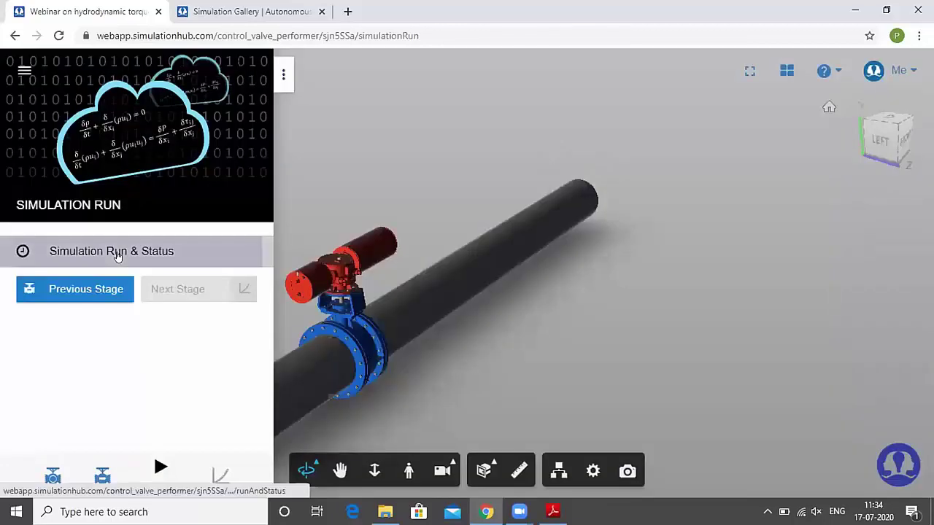
- Submit the butterfly valve simulation at Standard Resolution, confirming 8 of the 303 available credits
{"action": "left_click", "coordinate": [117, 256]}
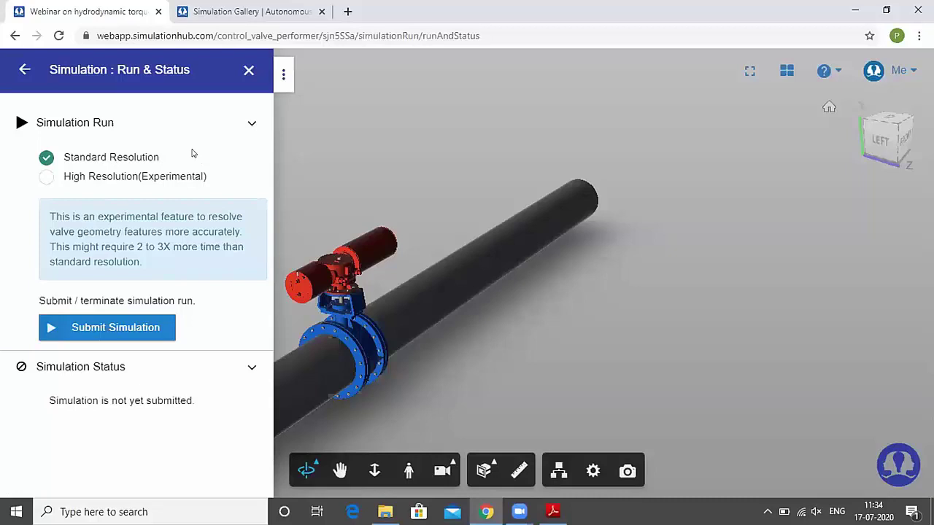
{"action": "left_click", "coordinate": [153, 332]}
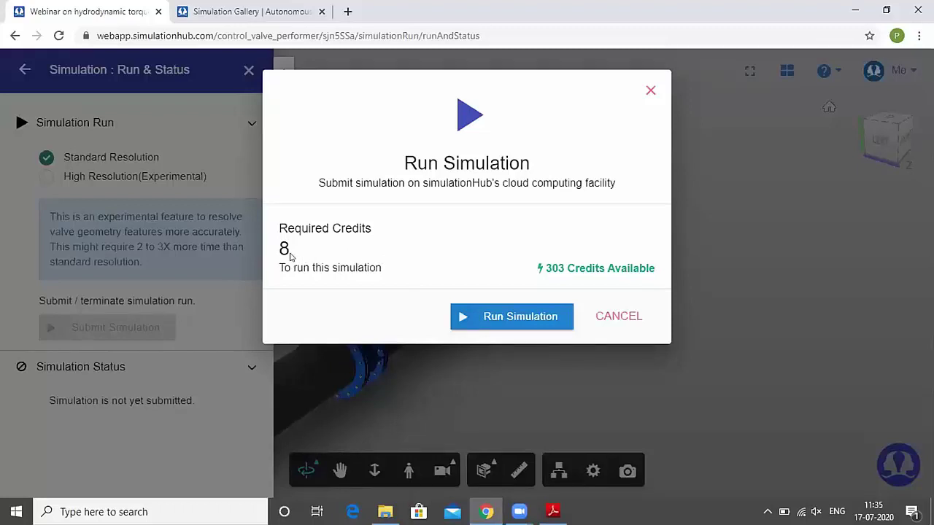
{"action": "left_click", "coordinate": [507, 320]}
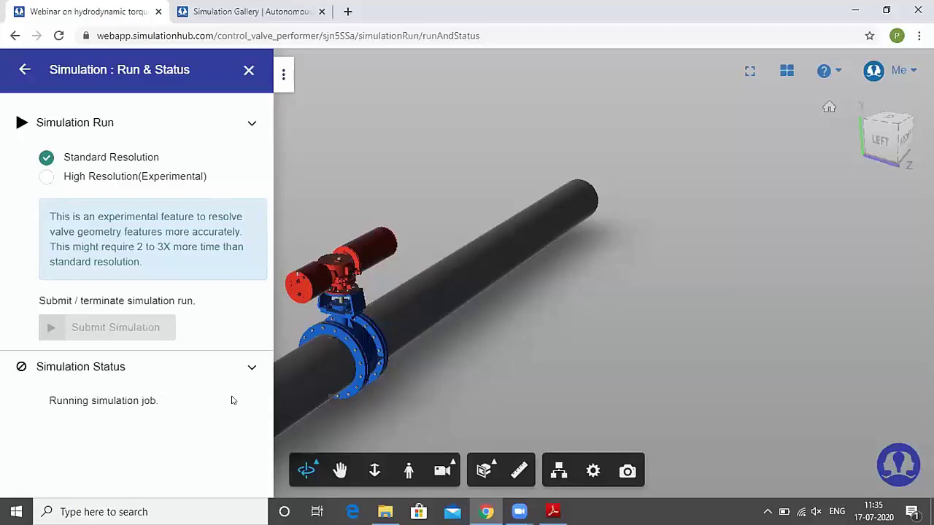
- Review the Fluid Volume, Mesh, Solve and Post queues for all eight conditions, then return to the gallery
{"action": "scroll", "coordinate": [230, 387], "scroll_direction": "down", "scroll_amount": 4}
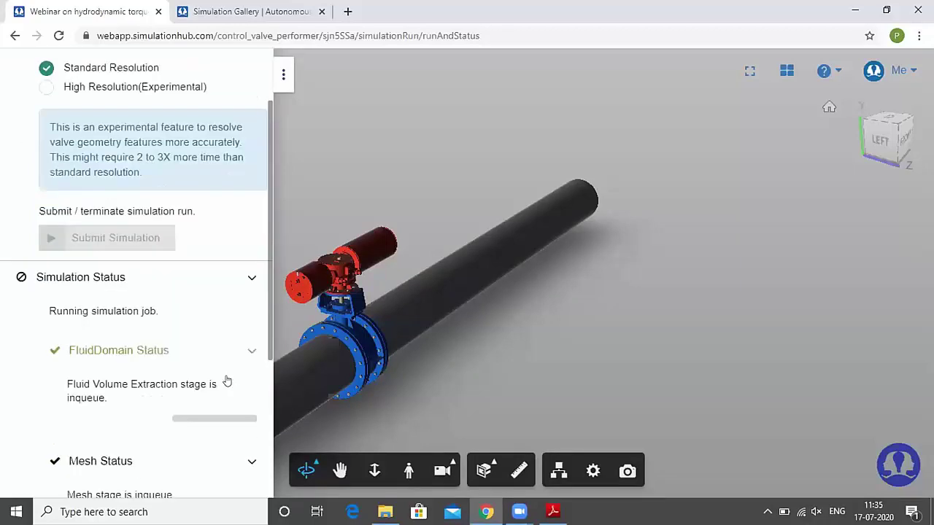
{"action": "scroll", "coordinate": [228, 373], "scroll_direction": "down", "scroll_amount": 1}
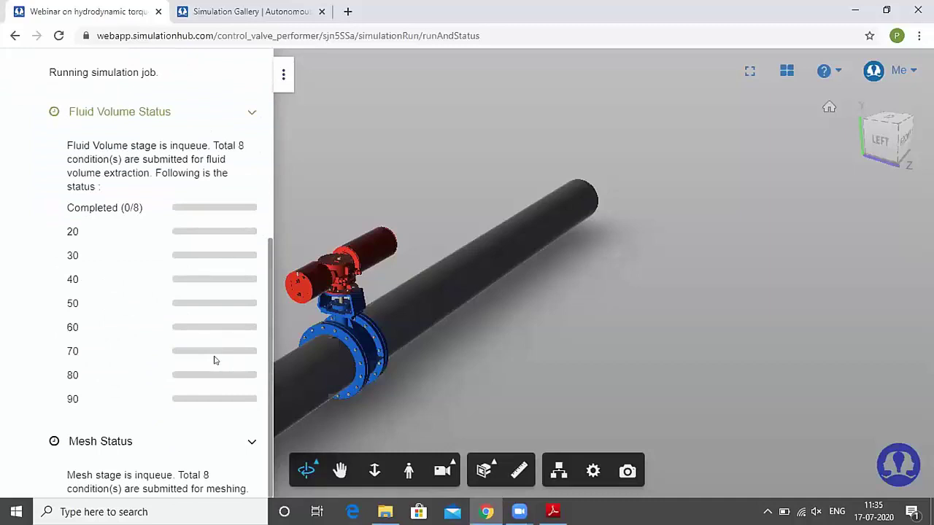
{"action": "scroll", "coordinate": [215, 361], "scroll_direction": "down", "scroll_amount": 10}
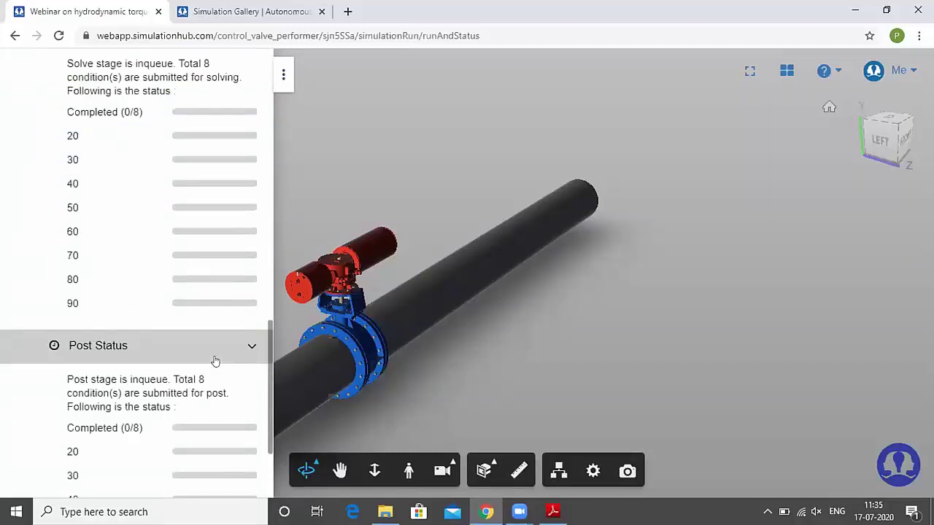
{"action": "scroll", "coordinate": [215, 360], "scroll_direction": "down", "scroll_amount": 1}
{"action": "scroll", "coordinate": [215, 359], "scroll_direction": "up", "scroll_amount": 6}
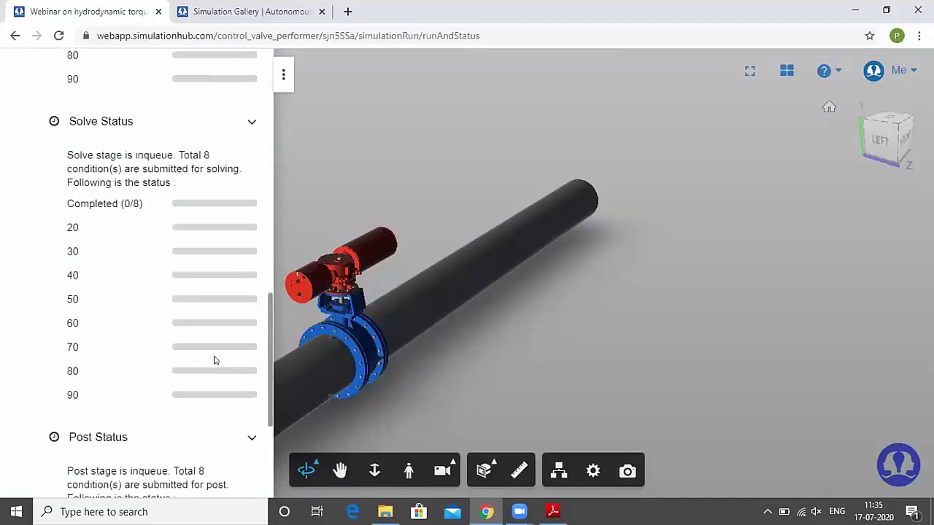
{"action": "scroll", "coordinate": [215, 360], "scroll_direction": "up", "scroll_amount": 3}
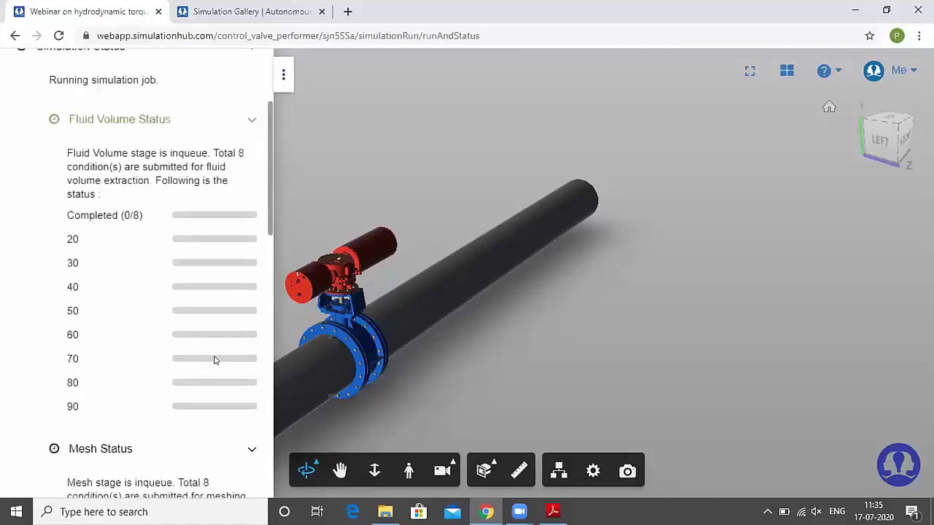
{"action": "scroll", "coordinate": [215, 359], "scroll_direction": "up", "scroll_amount": 2}
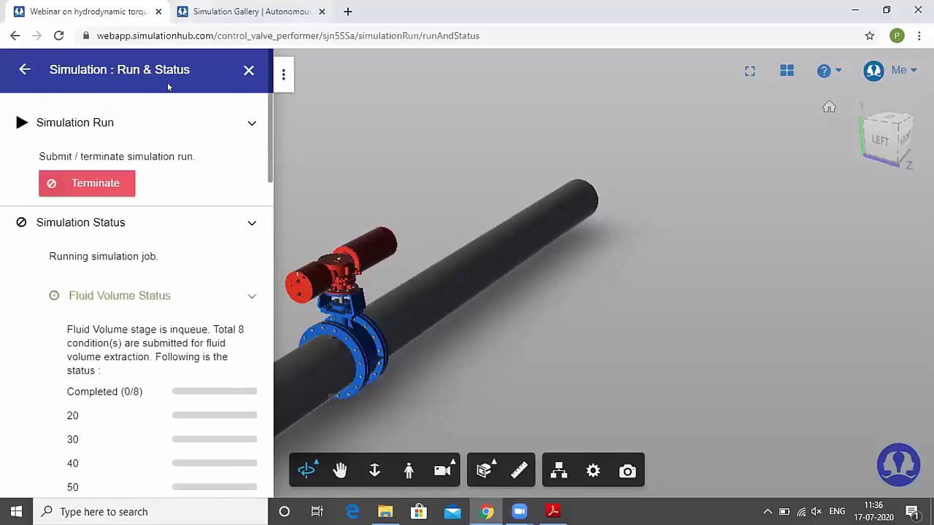
{"action": "key", "text": "ctrl+Tab"}
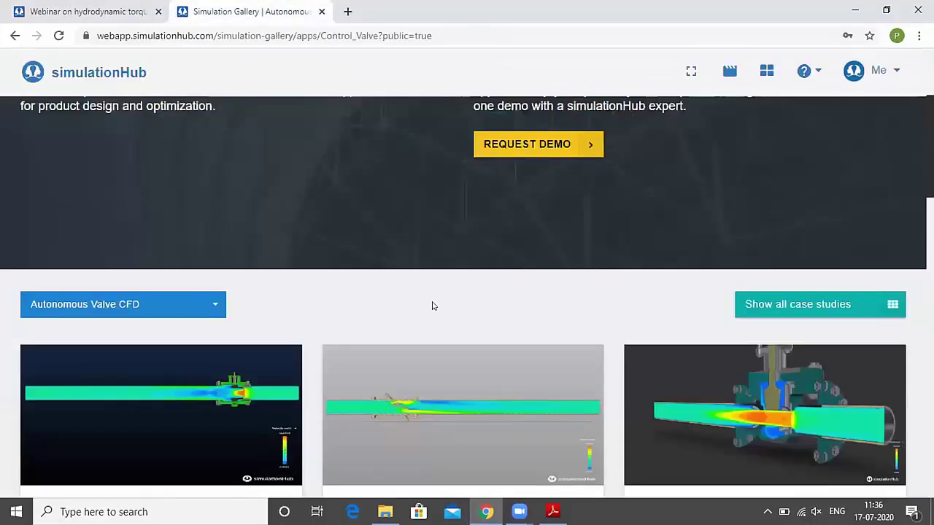
- Open the 3D simulation results of the Triple Offset Butterfly Valve | DN400 gallery example
{"action": "scroll", "coordinate": [429, 299], "scroll_direction": "down", "scroll_amount": 3}
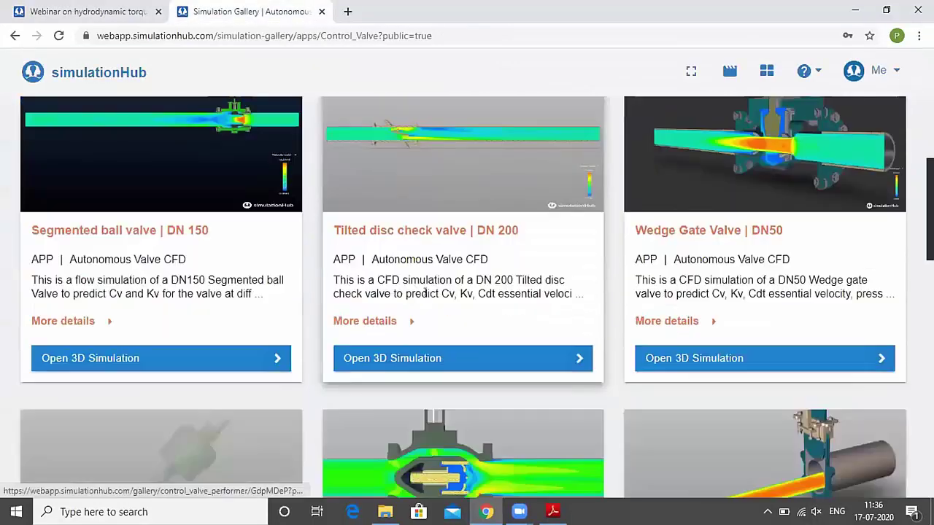
{"action": "scroll", "coordinate": [425, 292], "scroll_direction": "down", "scroll_amount": 1}
{"action": "scroll", "coordinate": [426, 292], "scroll_direction": "down", "scroll_amount": 4}
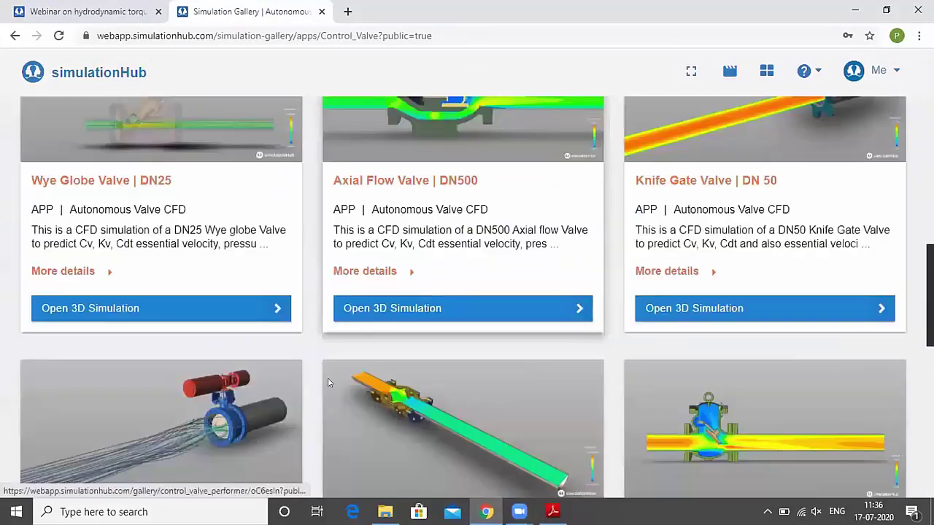
{"action": "scroll", "coordinate": [329, 383], "scroll_direction": "down", "scroll_amount": 3}
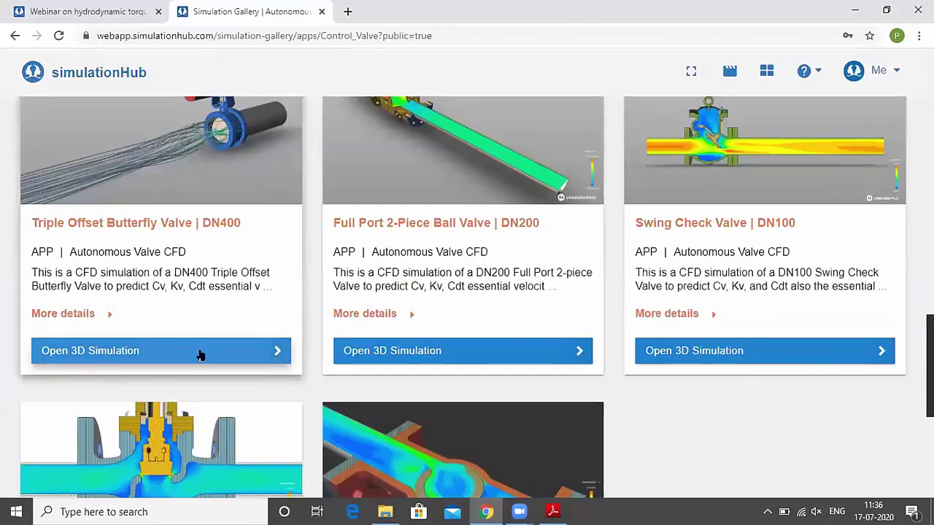
{"action": "left_click", "coordinate": [201, 353]}
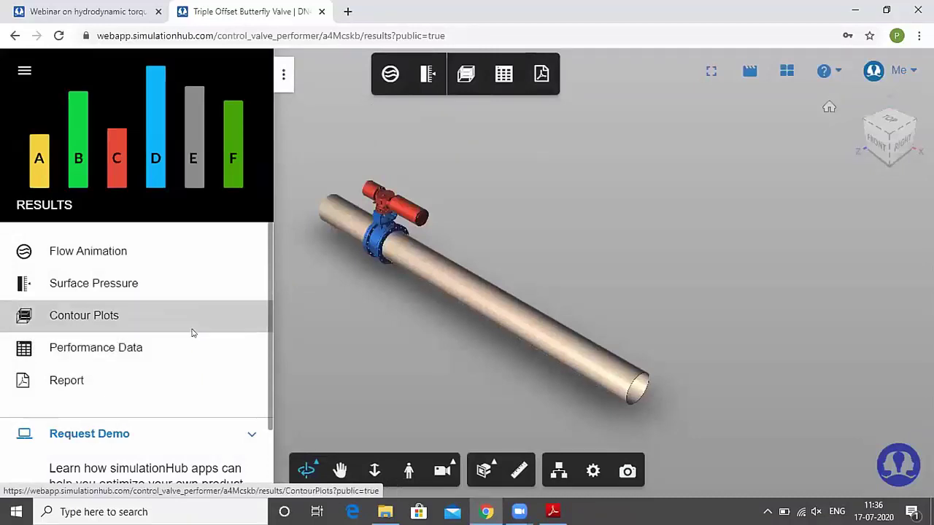
{"action": "scroll", "coordinate": [192, 332], "scroll_direction": "down", "scroll_amount": 1}
- Show Performance Data and review the 20°–90° gross and net Detailed Results table, then close it
{"action": "scroll", "coordinate": [212, 280], "scroll_direction": "up", "scroll_amount": 1}
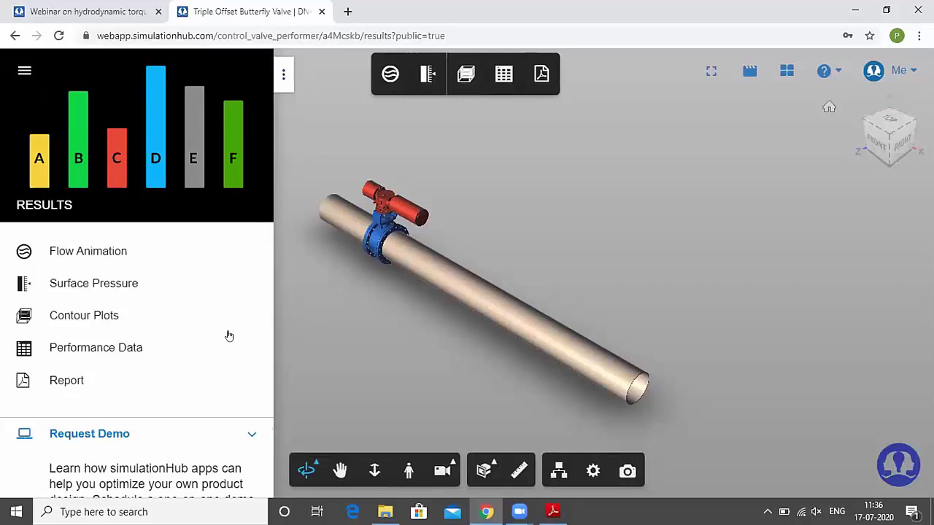
{"action": "left_click", "coordinate": [148, 355]}
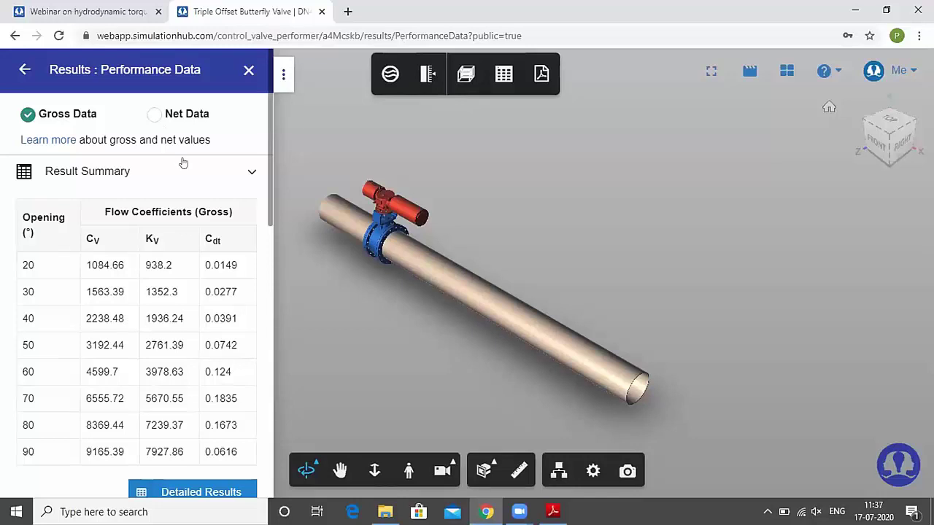
{"action": "scroll", "coordinate": [182, 164], "scroll_direction": "down", "scroll_amount": 1}
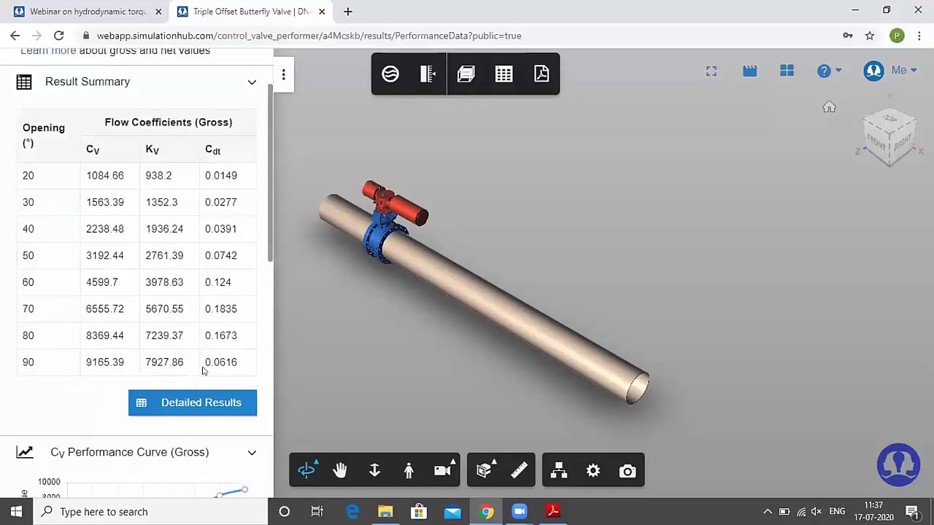
{"action": "left_click", "coordinate": [206, 403]}
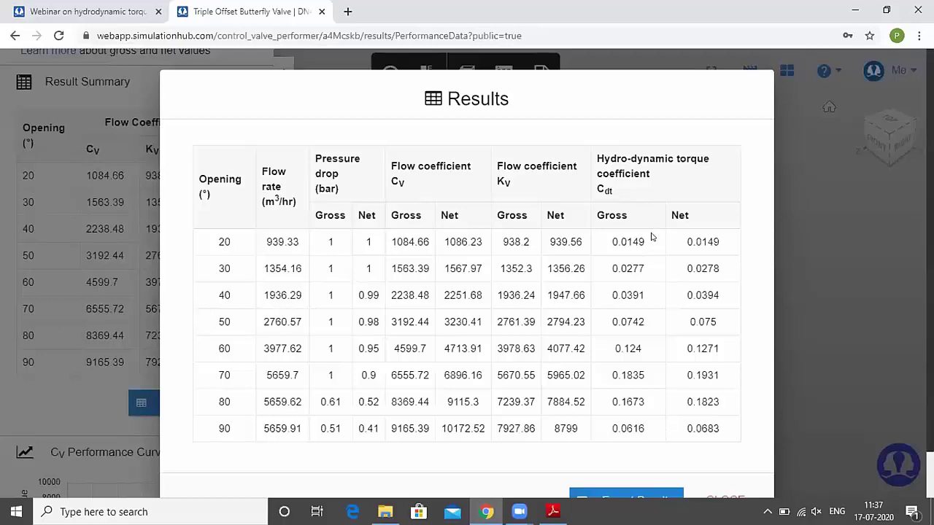
{"action": "scroll", "coordinate": [652, 237], "scroll_direction": "down", "scroll_amount": 1}
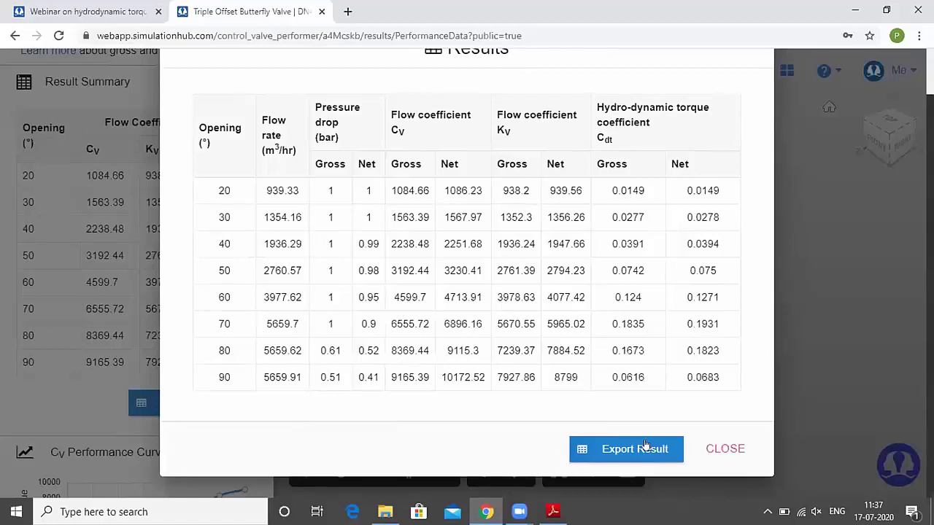
{"action": "left_click", "coordinate": [709, 448]}
- Enlarge the Cdt dynamic torque curve and view its CSV/PNG export options without exporting
{"action": "scroll", "coordinate": [121, 390], "scroll_direction": "down", "scroll_amount": 2}
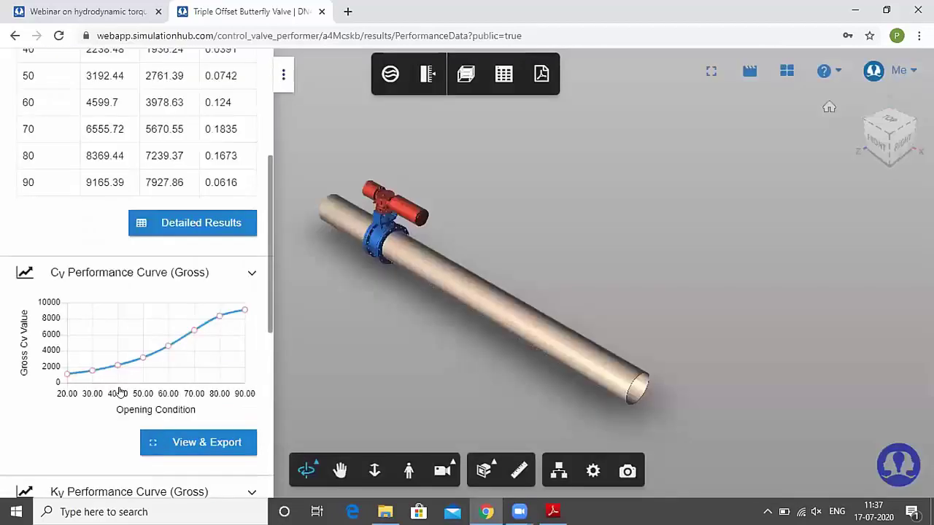
{"action": "scroll", "coordinate": [126, 385], "scroll_direction": "down", "scroll_amount": 1}
{"action": "scroll", "coordinate": [172, 369], "scroll_direction": "down", "scroll_amount": 2}
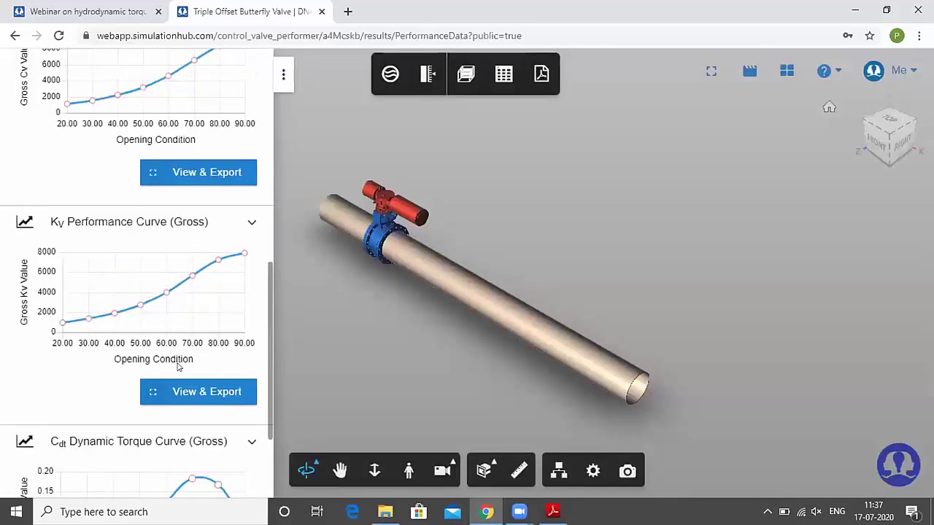
{"action": "scroll", "coordinate": [177, 367], "scroll_direction": "down", "scroll_amount": 2}
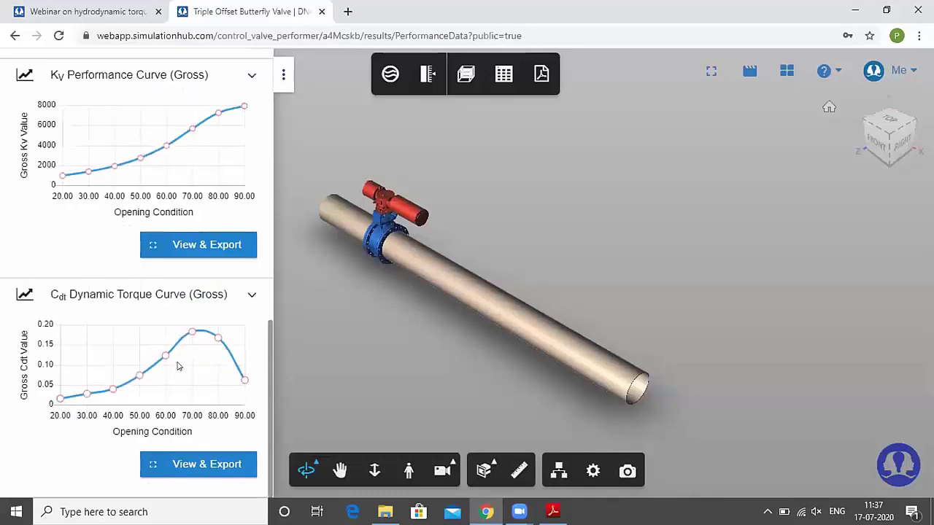
{"action": "left_click", "coordinate": [194, 467]}
{"action": "scroll", "coordinate": [554, 306], "scroll_direction": "down", "scroll_amount": 1}
{"action": "left_click", "coordinate": [627, 474]}
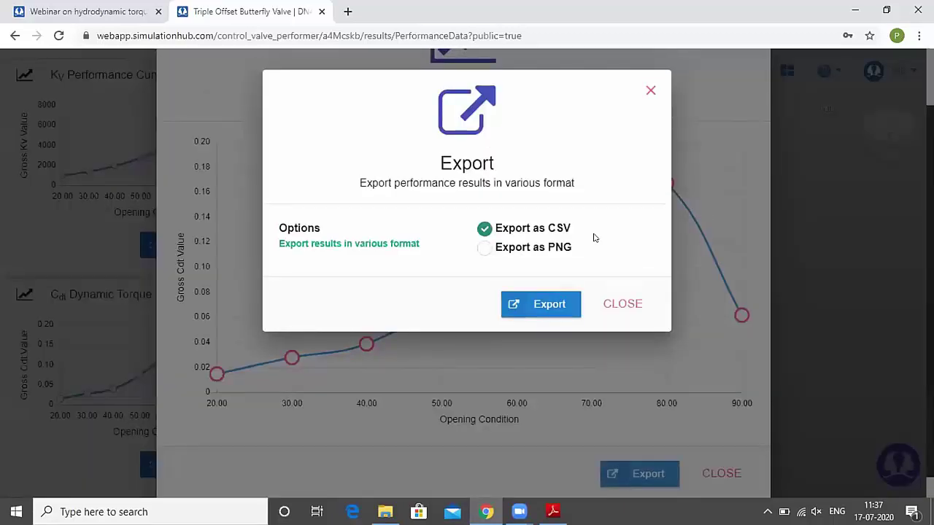
{"action": "left_click", "coordinate": [691, 458]}
{"action": "left_click", "coordinate": [722, 473]}
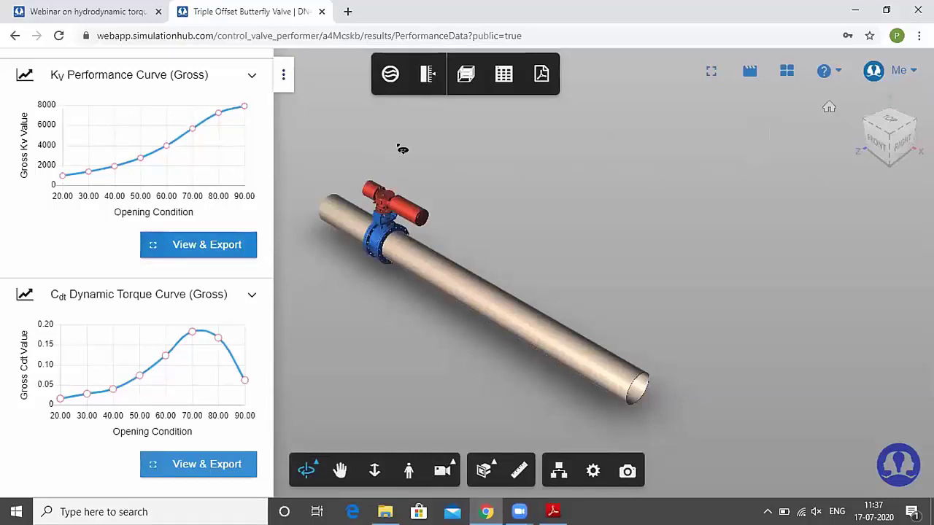
- Load the velocity-coloured flow-line animation for the 60.00 opening condition
{"action": "left_click", "coordinate": [386, 76]}
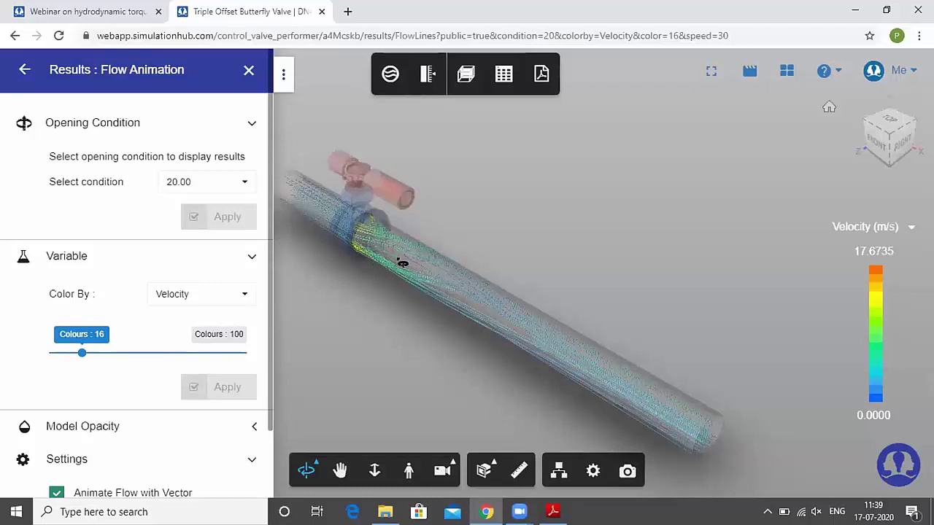
{"action": "left_click", "coordinate": [223, 181]}
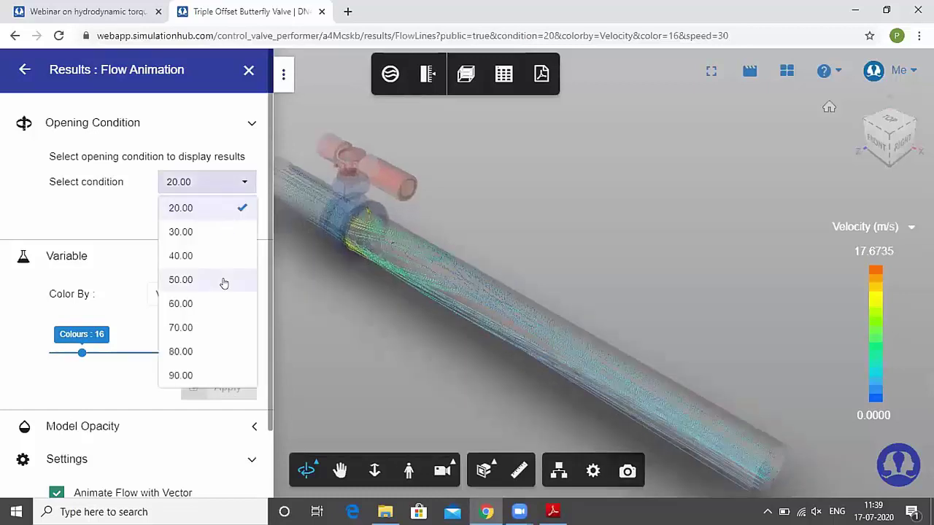
{"action": "left_click", "coordinate": [218, 301]}
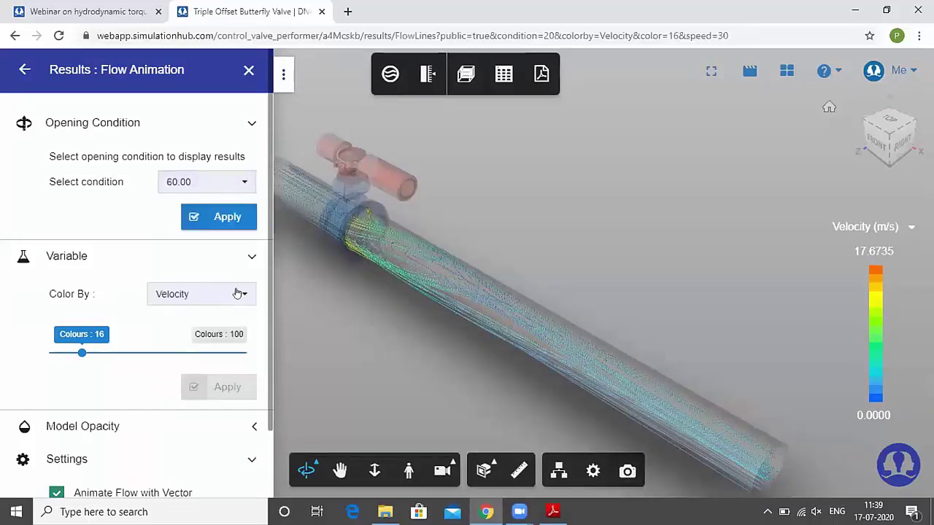
{"action": "left_click", "coordinate": [225, 219]}
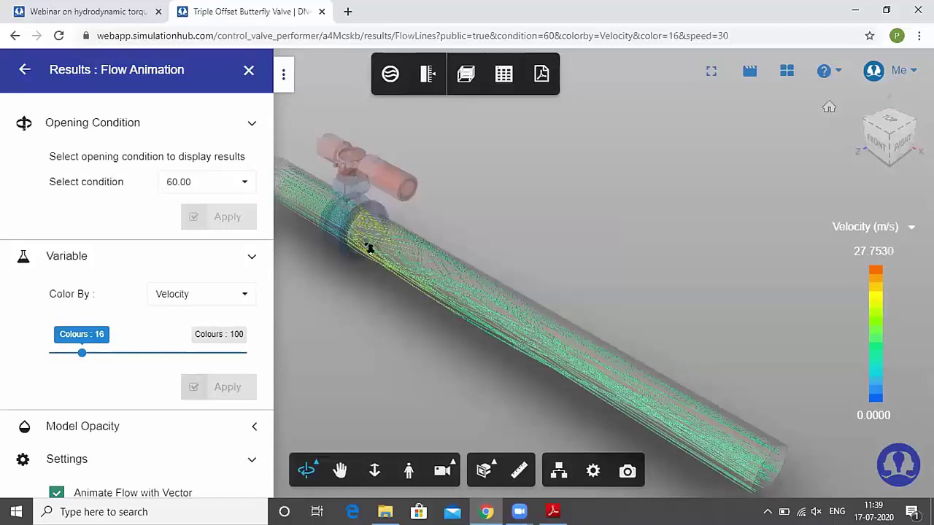
{"action": "scroll", "coordinate": [438, 305], "scroll_direction": "up", "scroll_amount": 3}
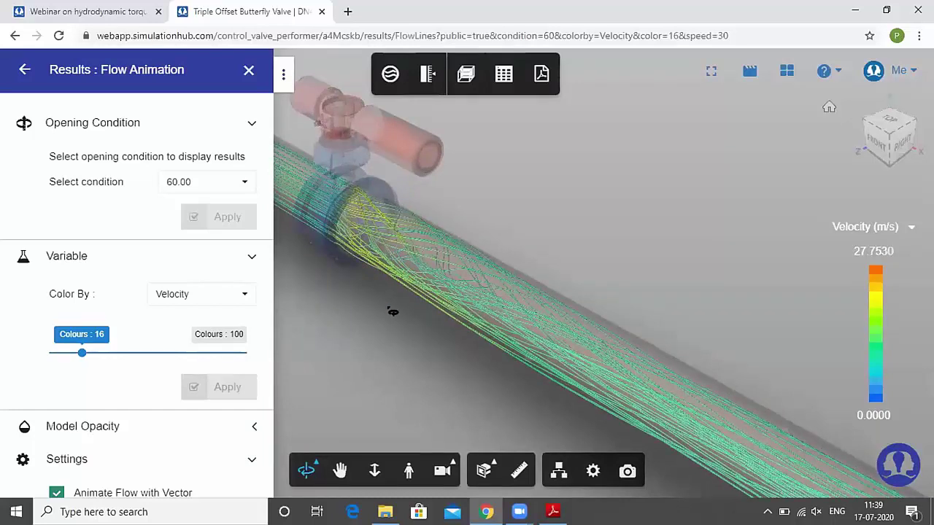
{"action": "left_click", "coordinate": [228, 294]}
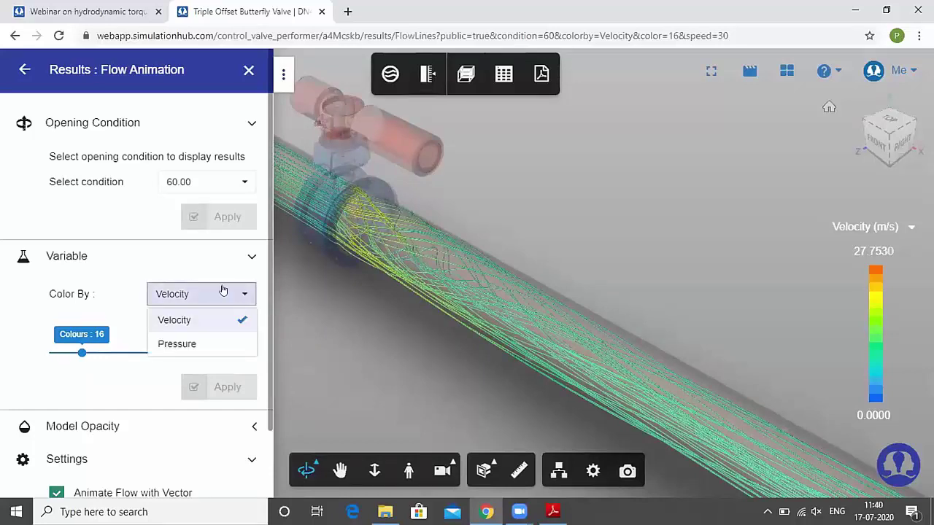
{"action": "left_click", "coordinate": [130, 269]}
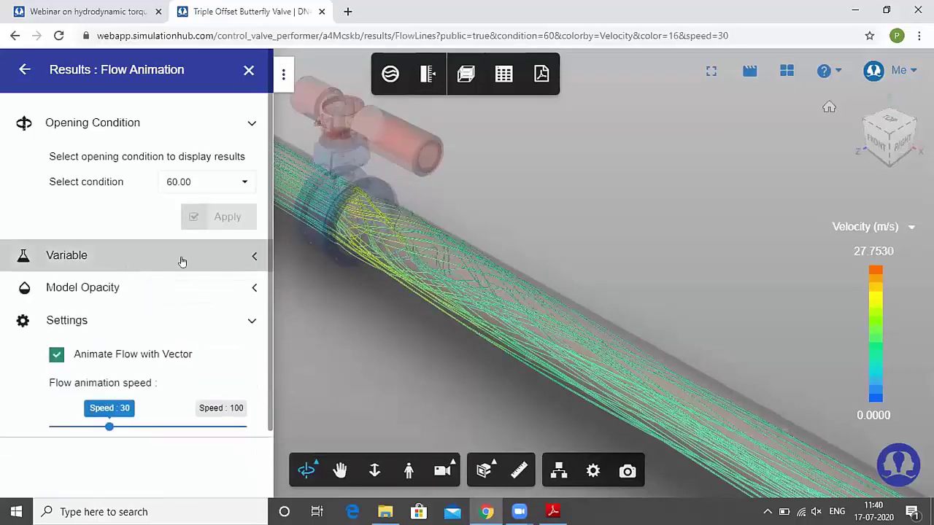
- Show the velocity contour on the mid Y:50 cut plane, viewed from the top and zoomed in
{"action": "left_click", "coordinate": [465, 76]}
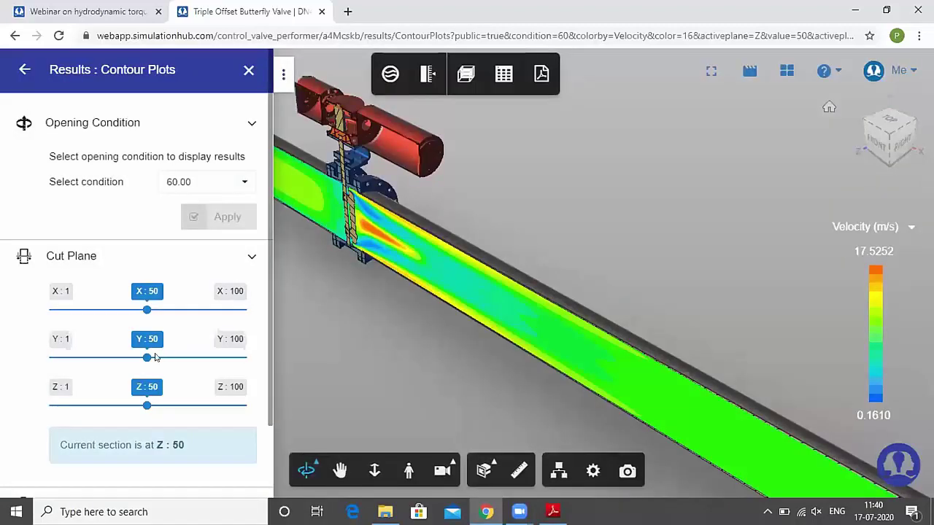
{"action": "left_click", "coordinate": [144, 358]}
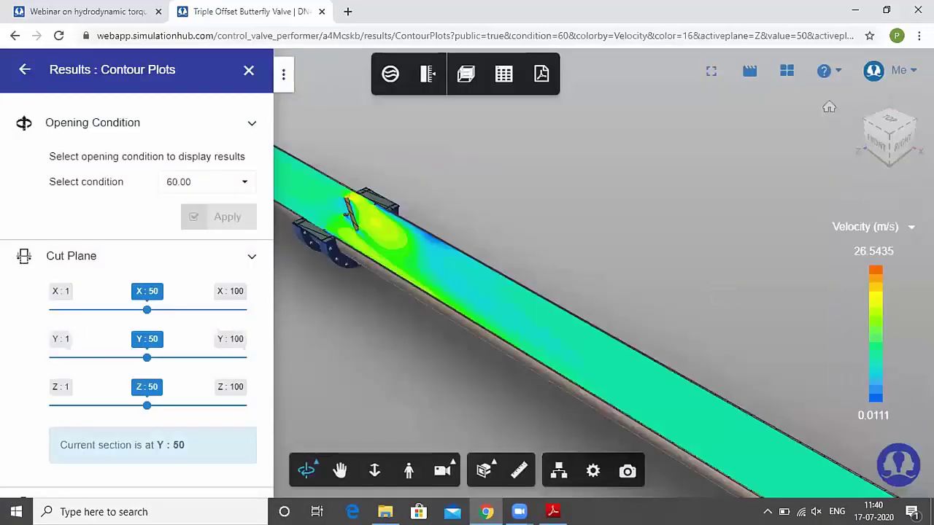
{"action": "left_click", "coordinate": [889, 118]}
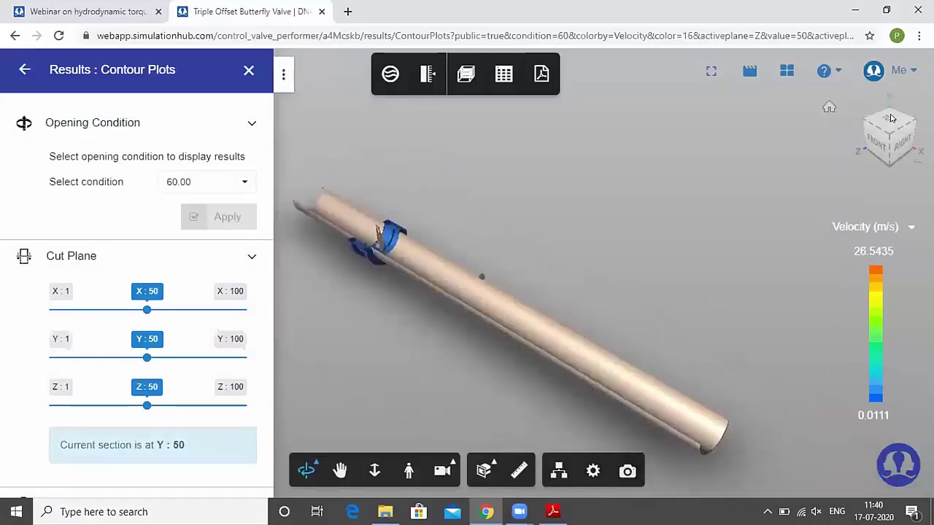
{"action": "scroll", "coordinate": [520, 281], "scroll_direction": "up", "scroll_amount": 3}
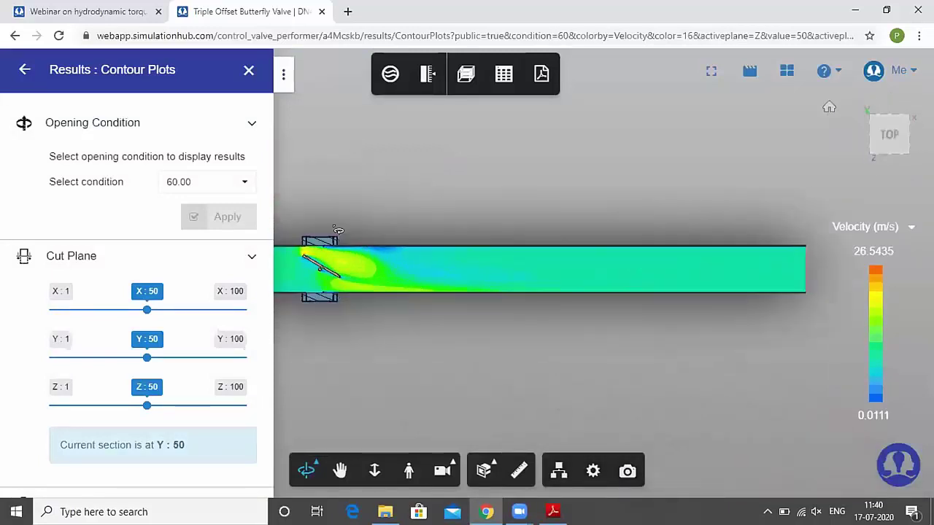
{"action": "scroll", "coordinate": [513, 259], "scroll_direction": "up", "scroll_amount": 1}
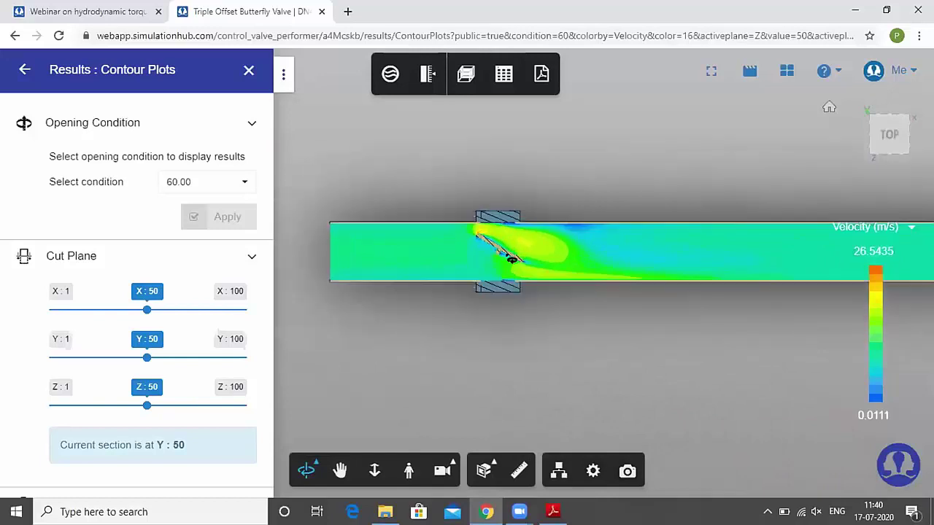
{"action": "scroll", "coordinate": [513, 259], "scroll_direction": "up", "scroll_amount": 2}
{"action": "scroll", "coordinate": [511, 259], "scroll_direction": "up", "scroll_amount": 1}
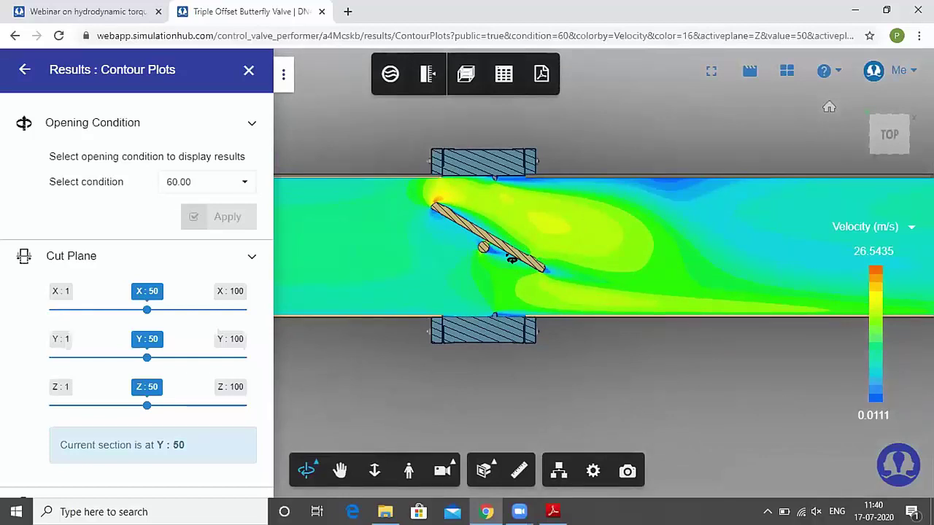
{"action": "scroll", "coordinate": [478, 248], "scroll_direction": "up", "scroll_amount": 2}
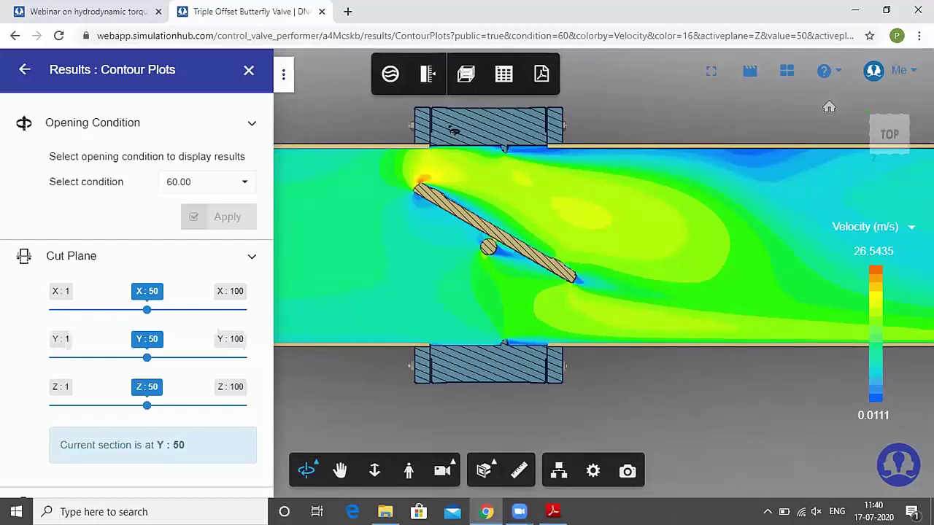
- Open the 25-page PDF report and read down to the 40° and 50° mid Y plane pressure contours
{"action": "left_click", "coordinate": [542, 91]}
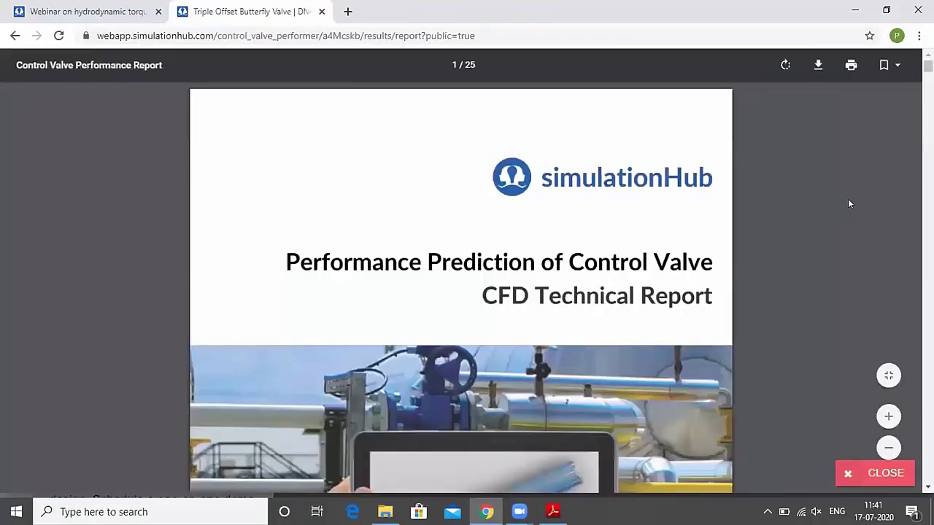
{"action": "scroll", "coordinate": [837, 226], "scroll_direction": "down", "scroll_amount": 15}
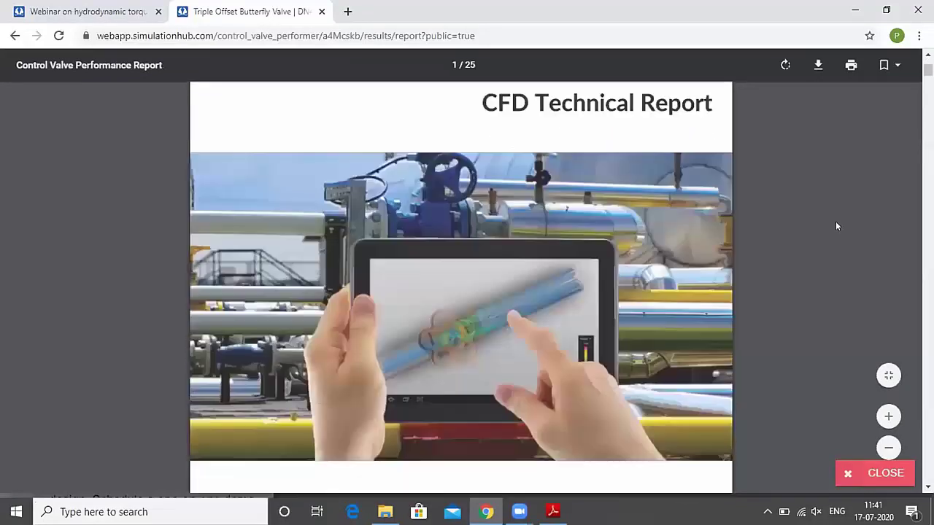
{"action": "scroll", "coordinate": [836, 226], "scroll_direction": "down", "scroll_amount": 12}
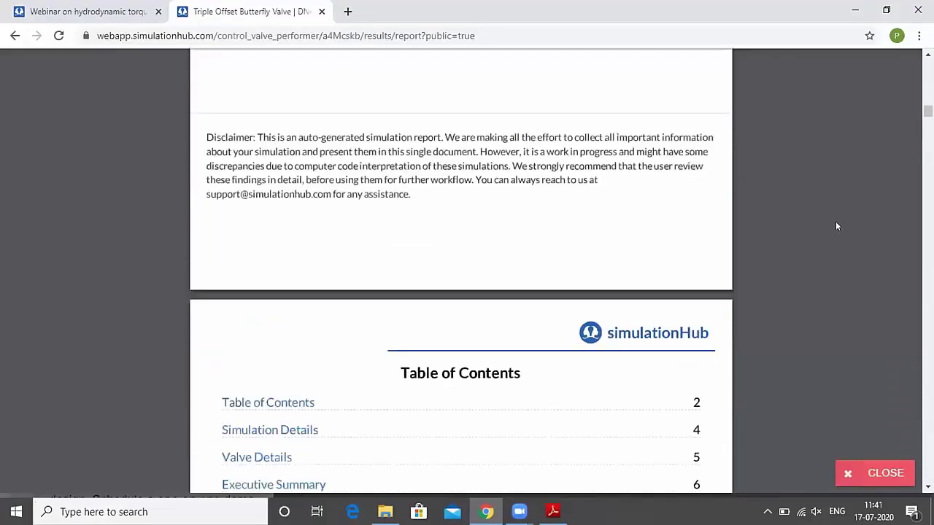
{"action": "scroll", "coordinate": [837, 226], "scroll_direction": "down", "scroll_amount": 10}
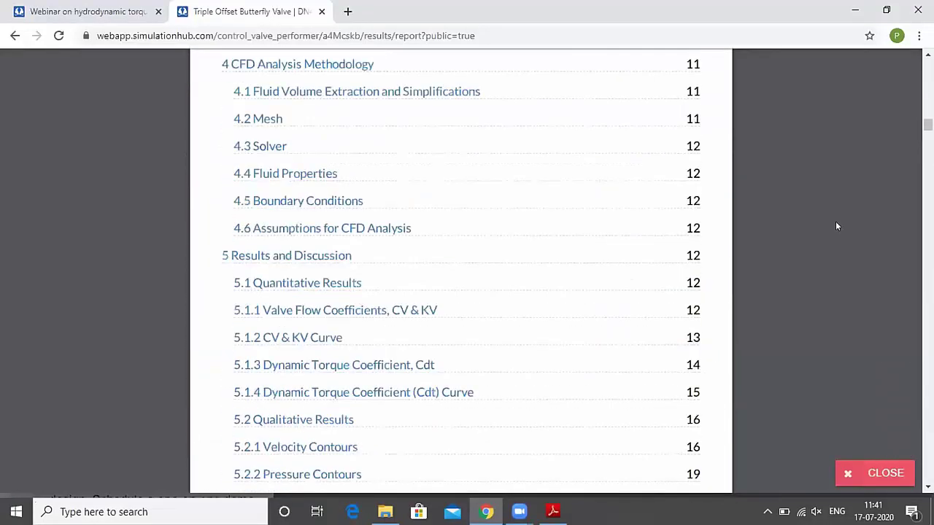
{"action": "scroll", "coordinate": [837, 226], "scroll_direction": "down", "scroll_amount": 8}
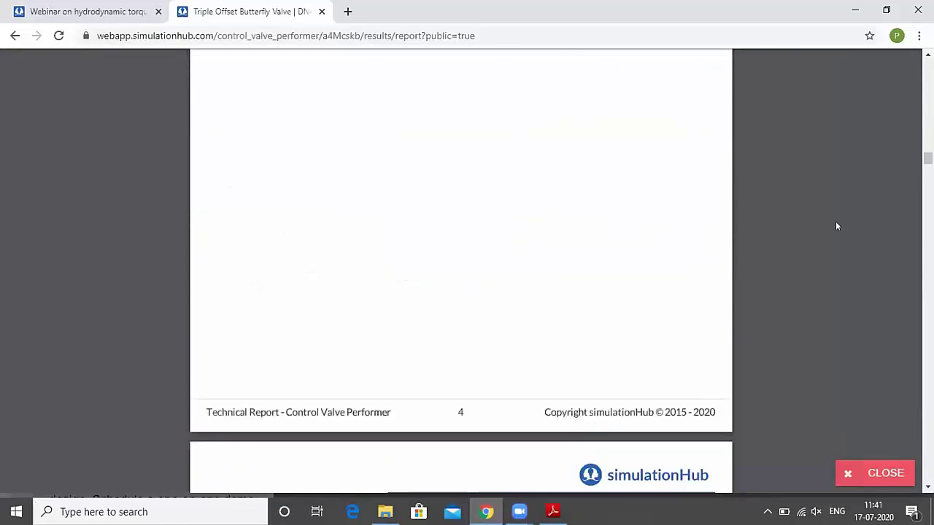
{"action": "scroll", "coordinate": [837, 227], "scroll_direction": "down", "scroll_amount": 4}
{"action": "scroll", "coordinate": [837, 226], "scroll_direction": "down", "scroll_amount": 12}
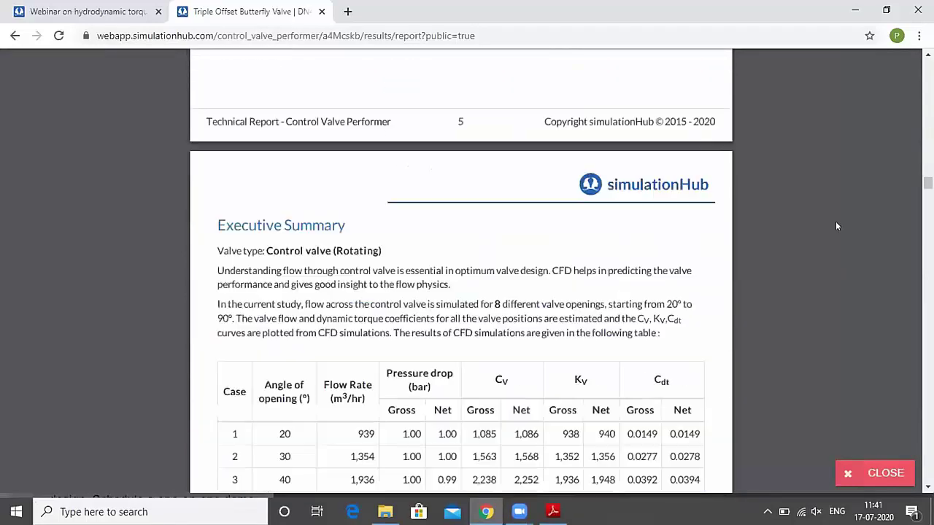
{"action": "scroll", "coordinate": [837, 226], "scroll_direction": "down", "scroll_amount": 14}
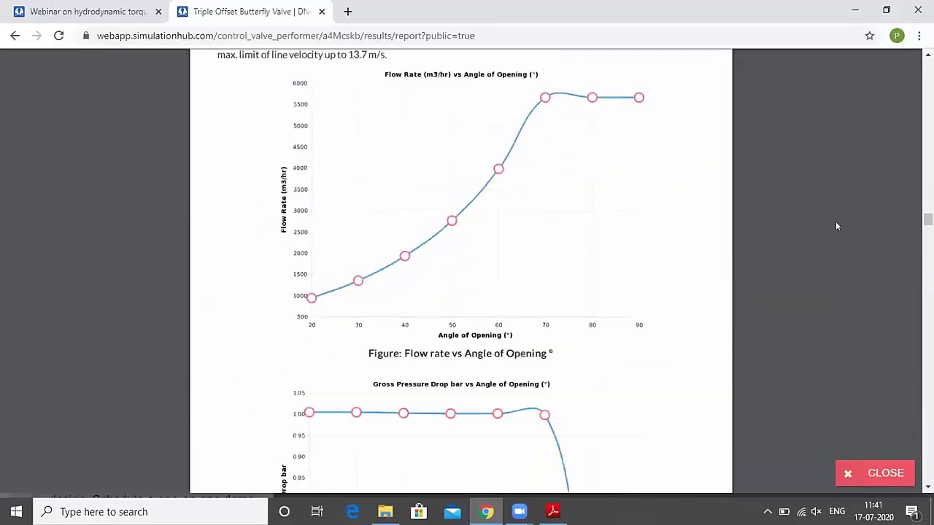
{"action": "scroll", "coordinate": [837, 226], "scroll_direction": "down", "scroll_amount": 7}
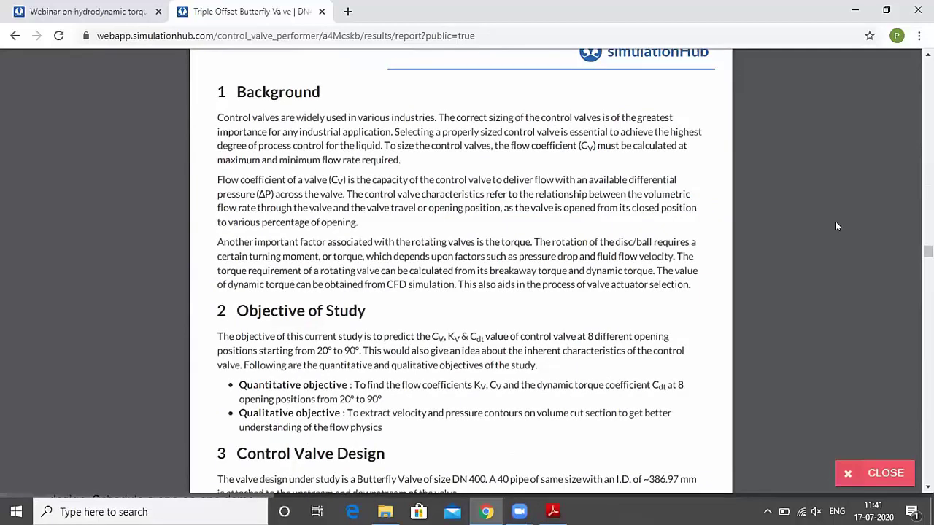
{"action": "scroll", "coordinate": [837, 227], "scroll_direction": "down", "scroll_amount": 3}
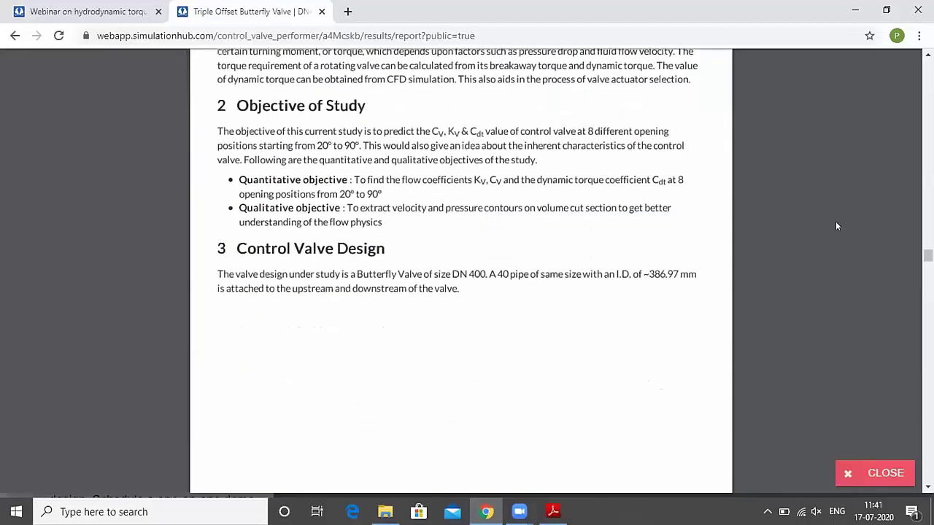
{"action": "scroll", "coordinate": [837, 226], "scroll_direction": "down", "scroll_amount": 12}
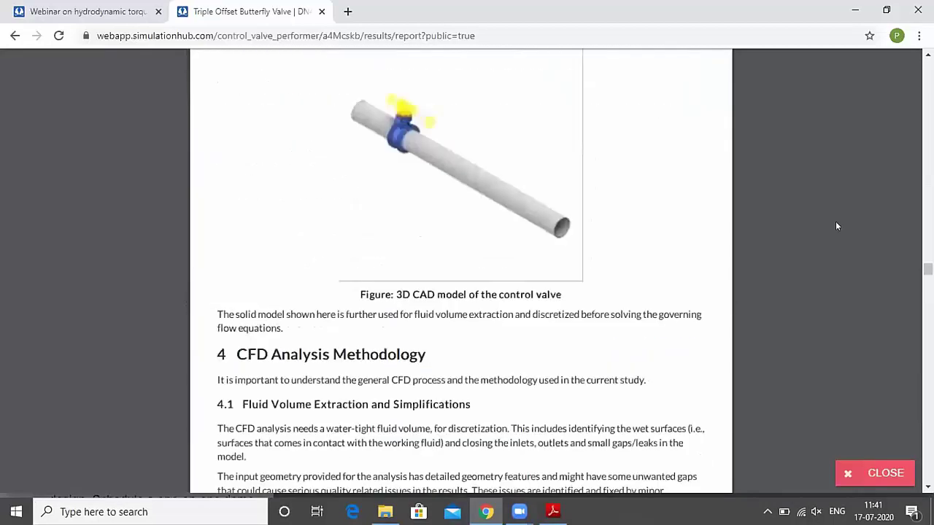
{"action": "scroll", "coordinate": [837, 226], "scroll_direction": "down", "scroll_amount": 3}
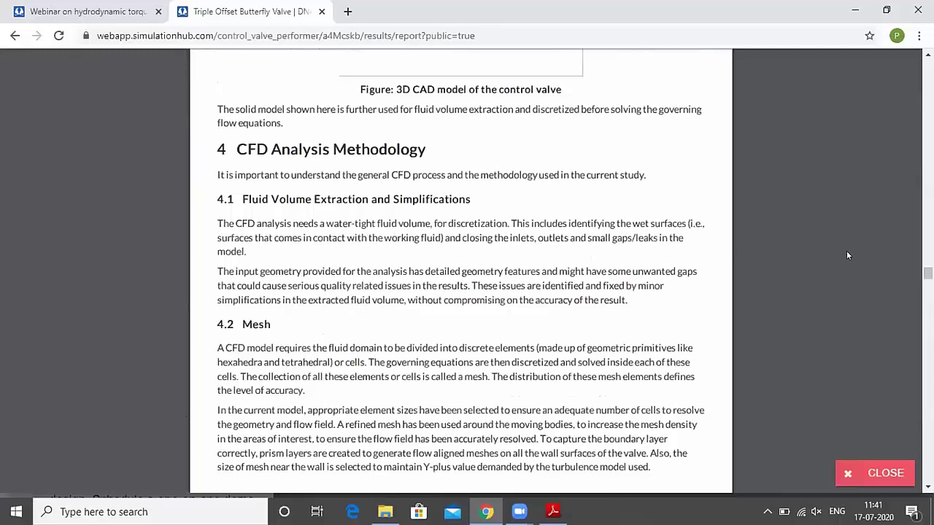
{"action": "scroll", "coordinate": [848, 255], "scroll_direction": "down", "scroll_amount": 4}
{"action": "scroll", "coordinate": [853, 246], "scroll_direction": "up", "scroll_amount": 2}
{"action": "scroll", "coordinate": [853, 246], "scroll_direction": "down", "scroll_amount": 5}
{"action": "scroll", "coordinate": [853, 246], "scroll_direction": "down", "scroll_amount": 4}
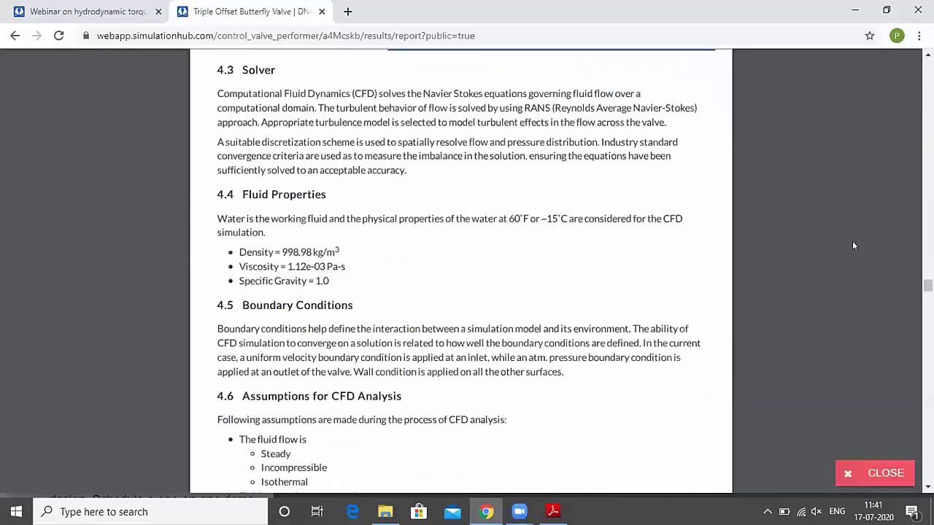
{"action": "scroll", "coordinate": [844, 238], "scroll_direction": "down", "scroll_amount": 3}
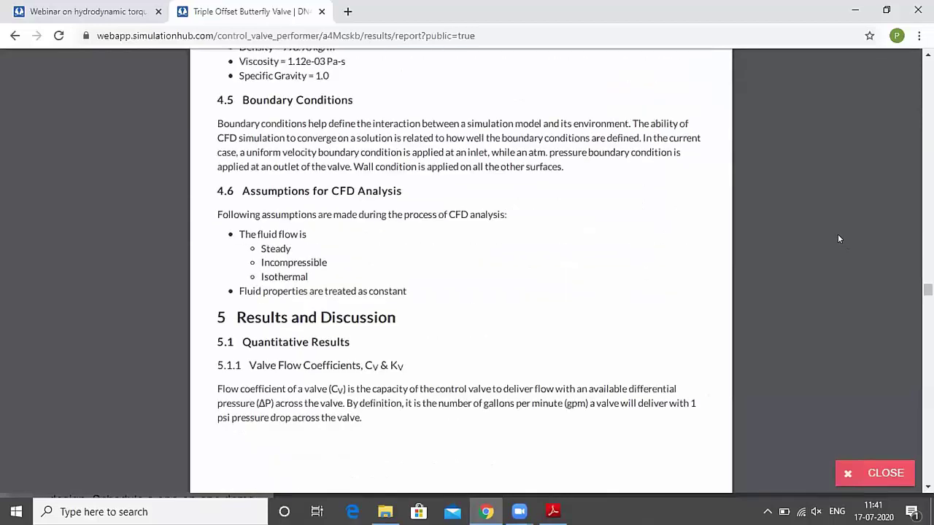
{"action": "scroll", "coordinate": [839, 238], "scroll_direction": "down", "scroll_amount": 5}
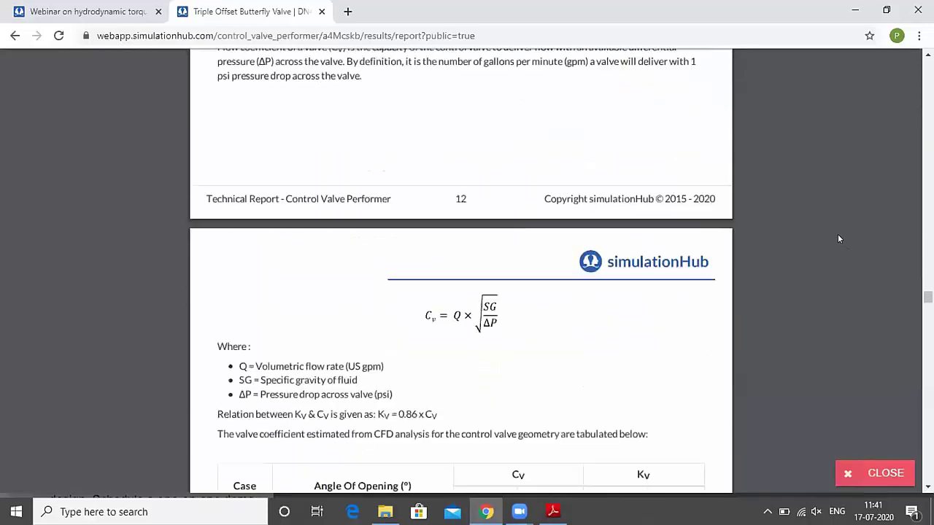
{"action": "scroll", "coordinate": [838, 239], "scroll_direction": "down", "scroll_amount": 3}
{"action": "scroll", "coordinate": [838, 238], "scroll_direction": "down", "scroll_amount": 4}
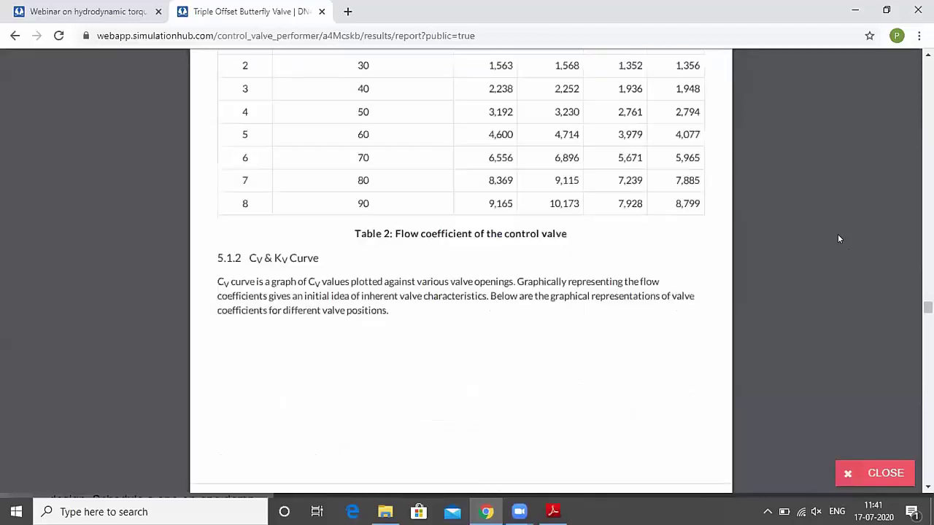
{"action": "scroll", "coordinate": [838, 239], "scroll_direction": "down", "scroll_amount": 3}
{"action": "scroll", "coordinate": [838, 239], "scroll_direction": "down", "scroll_amount": 4}
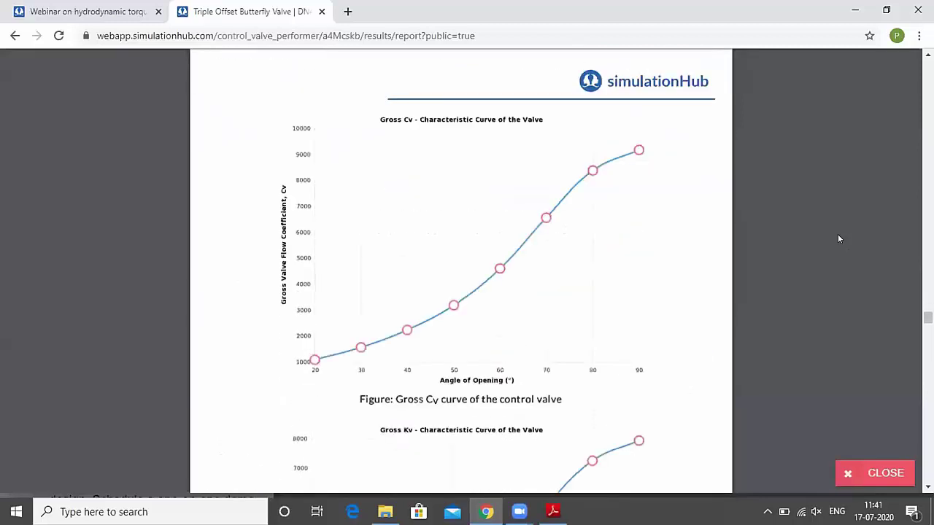
{"action": "scroll", "coordinate": [838, 238], "scroll_direction": "down", "scroll_amount": 6}
{"action": "scroll", "coordinate": [838, 238], "scroll_direction": "down", "scroll_amount": 5}
{"action": "scroll", "coordinate": [838, 238], "scroll_direction": "down", "scroll_amount": 10}
{"action": "scroll", "coordinate": [838, 238], "scroll_direction": "down", "scroll_amount": 15}
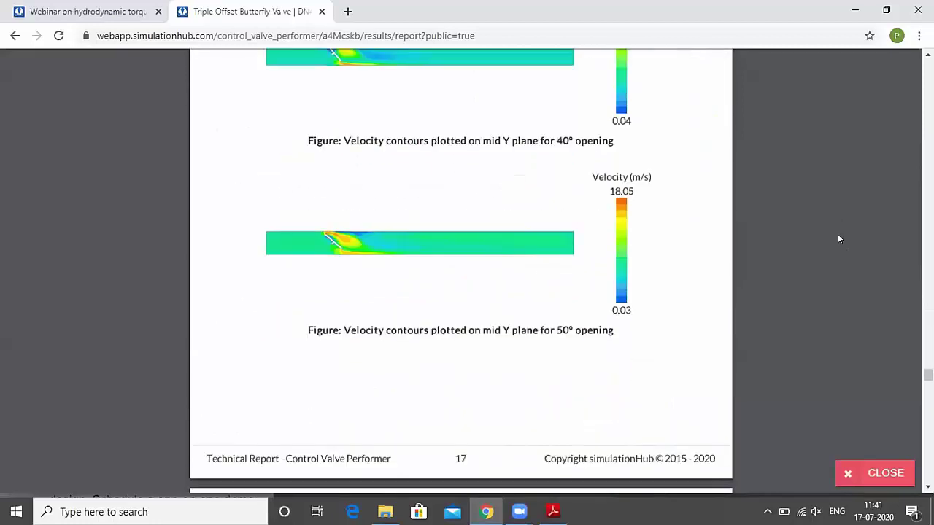
{"action": "scroll", "coordinate": [838, 239], "scroll_direction": "down", "scroll_amount": 8}
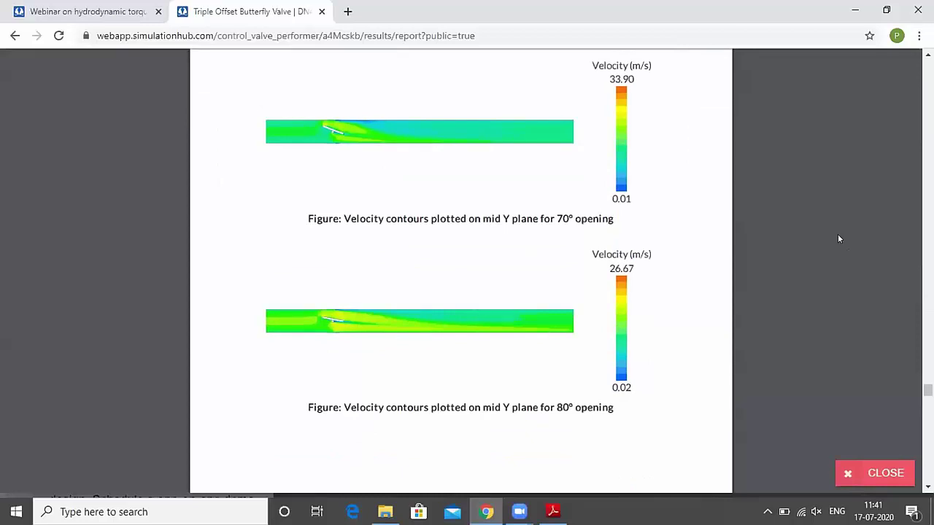
{"action": "scroll", "coordinate": [838, 239], "scroll_direction": "down", "scroll_amount": 5}
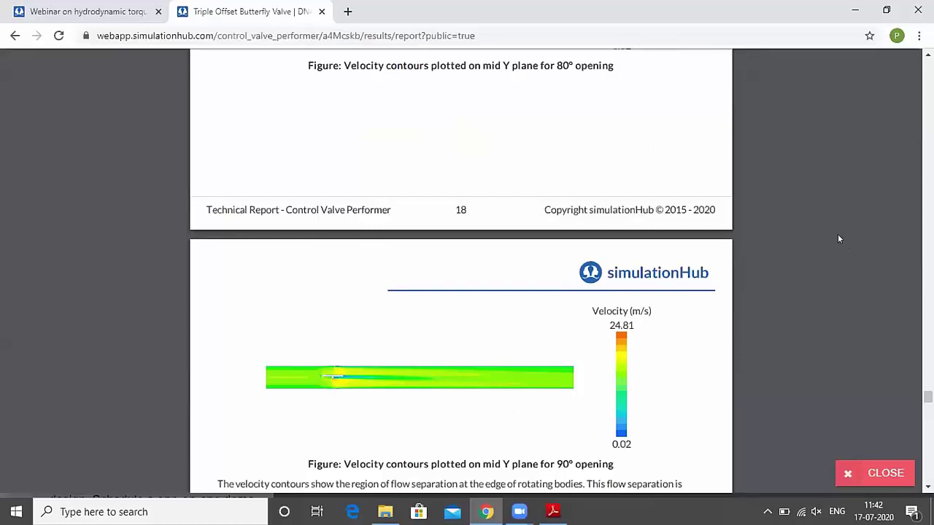
{"action": "scroll", "coordinate": [839, 238], "scroll_direction": "down", "scroll_amount": 10}
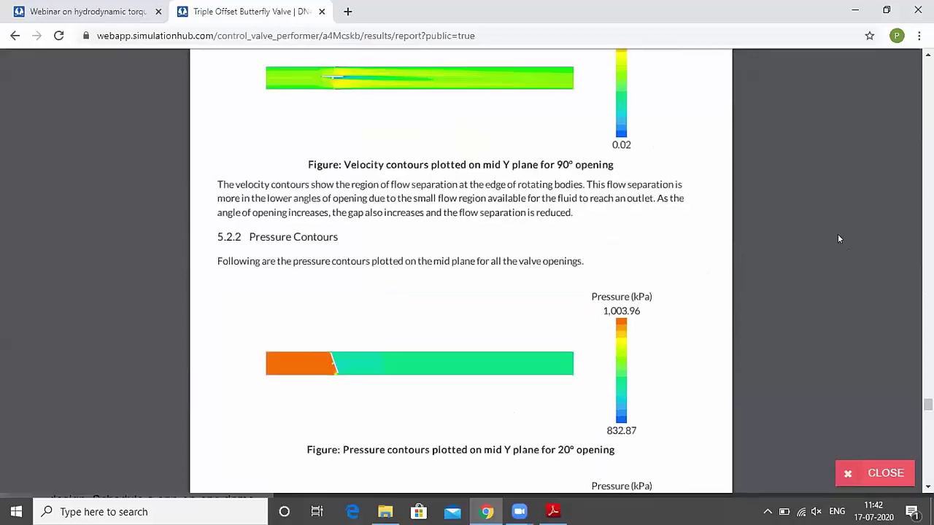
{"action": "scroll", "coordinate": [838, 238], "scroll_direction": "down", "scroll_amount": 4}
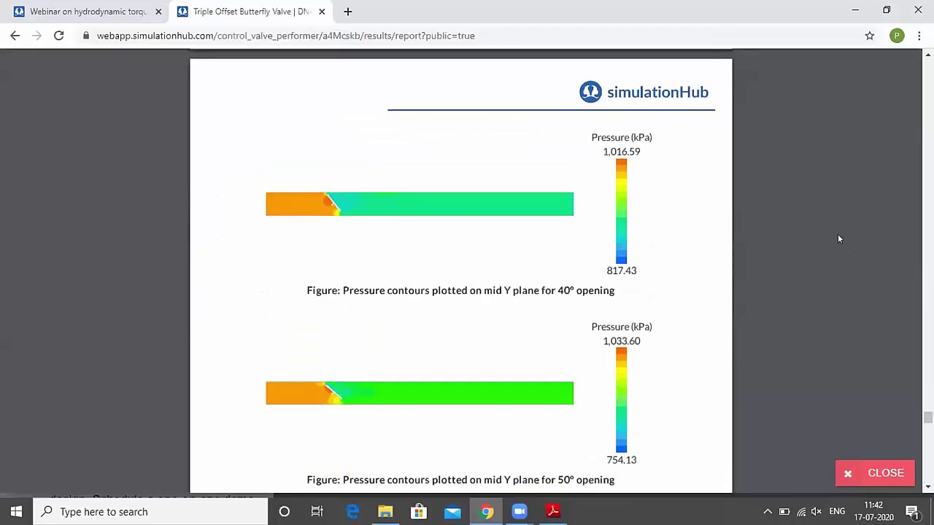
{"action": "scroll", "coordinate": [838, 239], "scroll_direction": "down", "scroll_amount": 2}
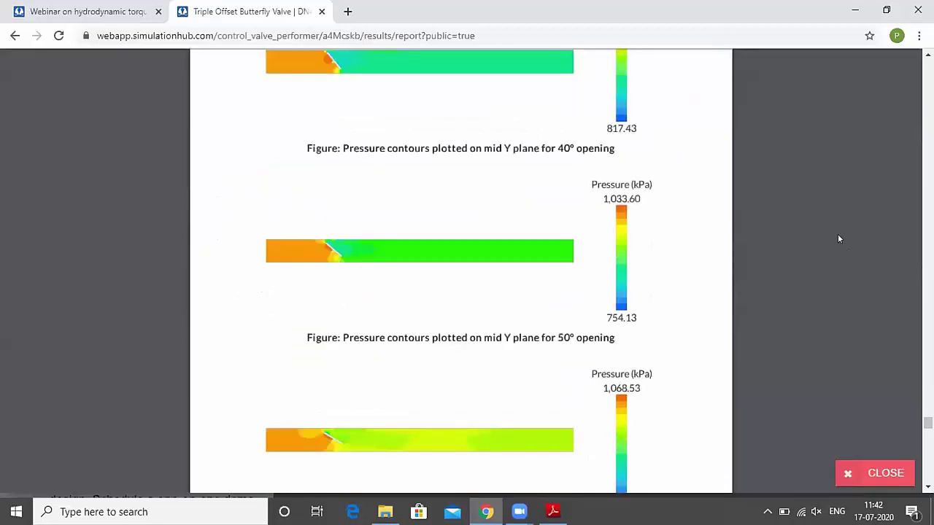